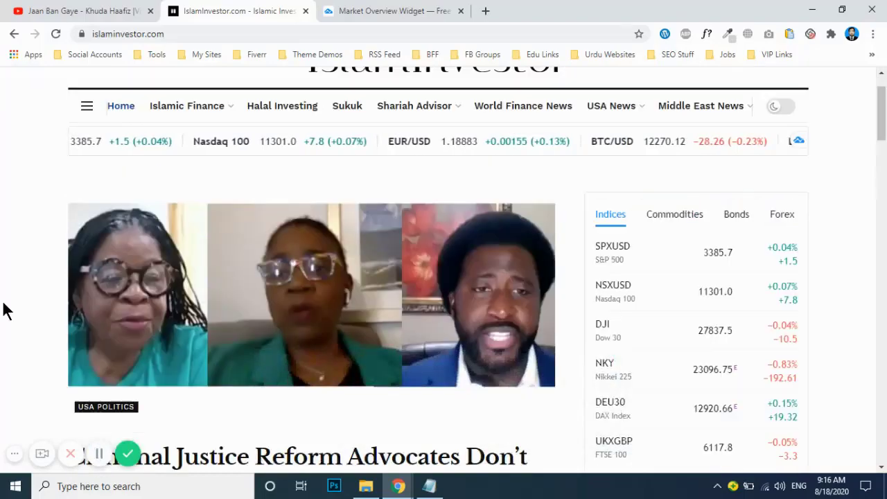
Step: Append /wp-admin to the site's URL in Chrome to reach the WordPress login page
scroll(4, 262, "up", 1)
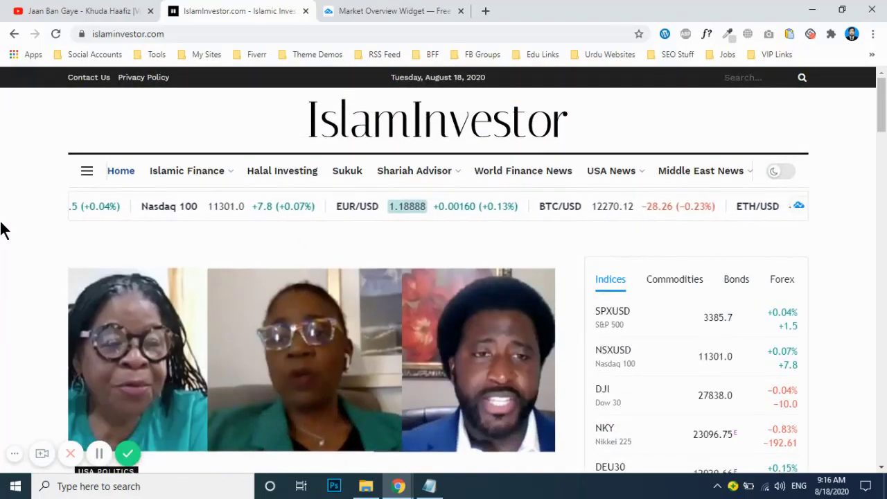
scroll(735, 302, "down", 3)
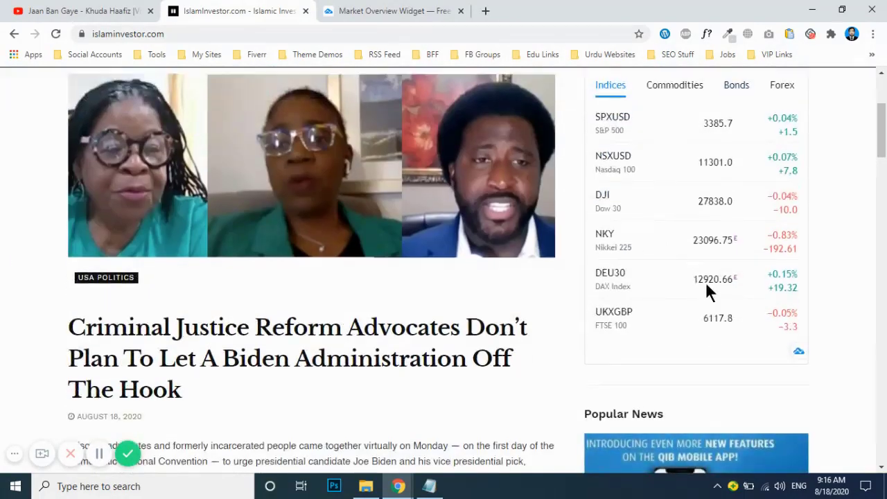
scroll(709, 294, "up", 2)
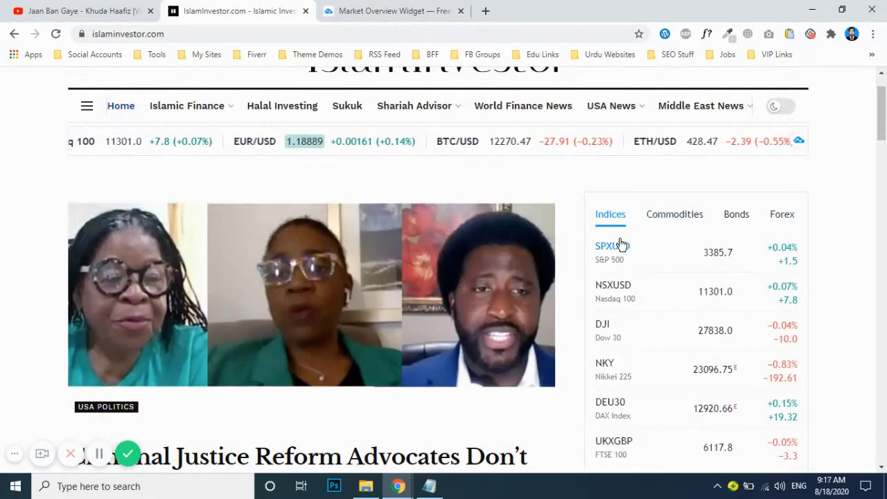
scroll(620, 244, "down", 2)
scroll(621, 241, "up", 2)
scroll(401, 173, "up", 1)
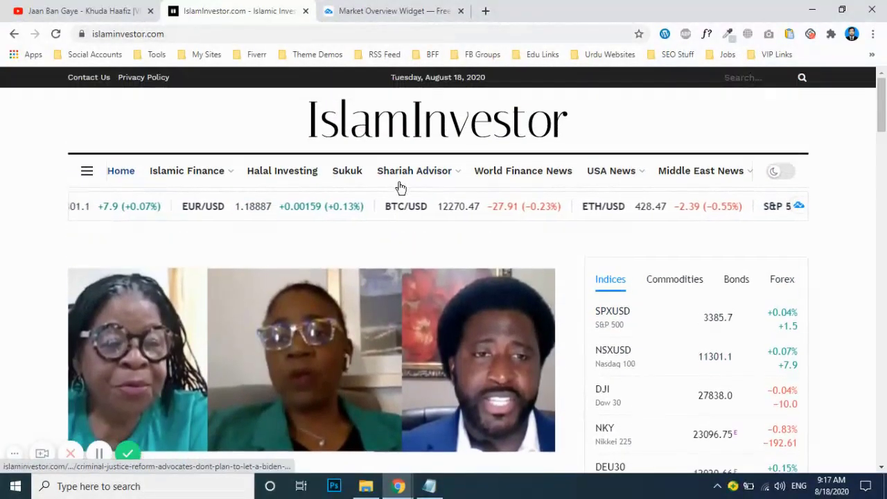
left_click(375, 34)
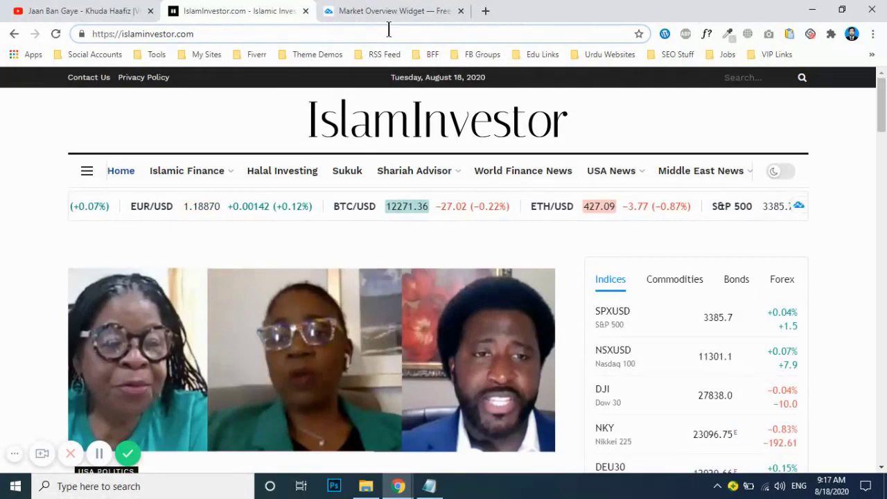
type("/")
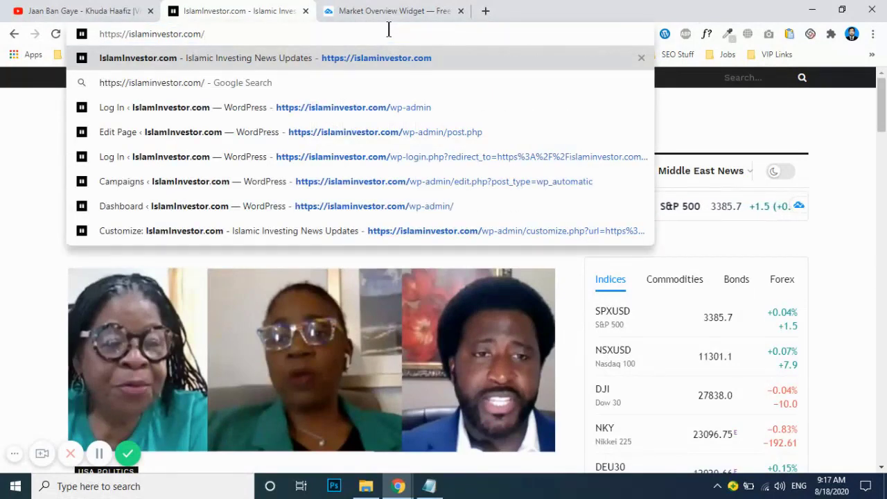
type("wp-admin")
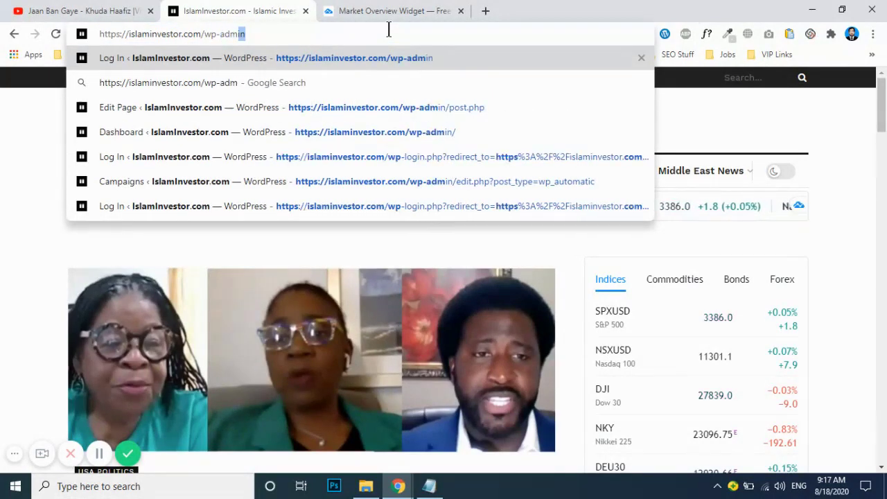
key("Return")
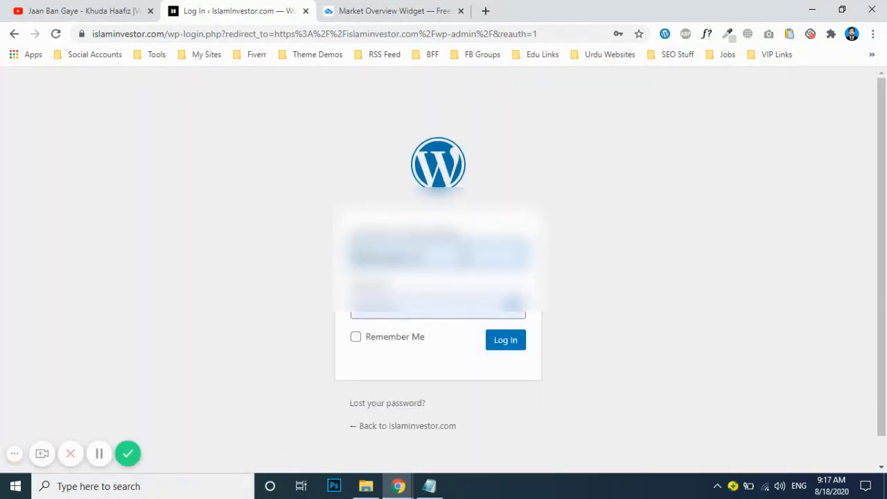
Step: Log in on the WordPress login page
left_click(491, 341)
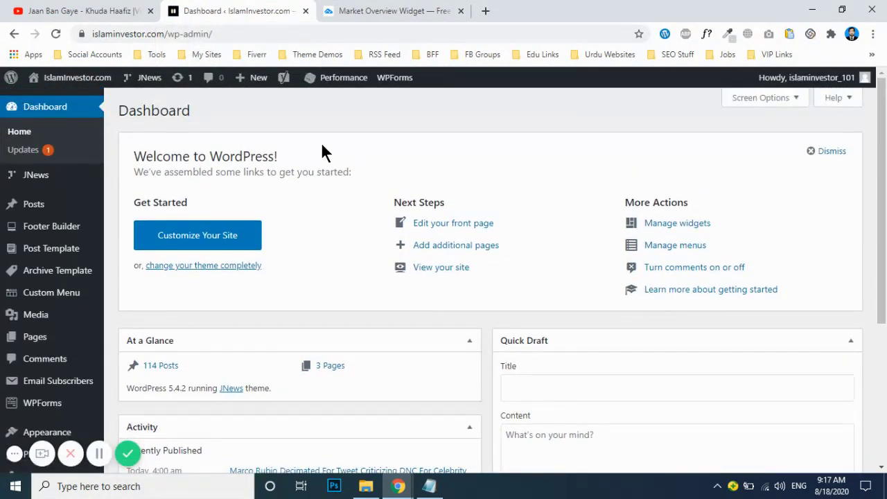
Step: Open Pages and locate the IslamInvestor.com – Front Page entry
mouse_move(63, 345)
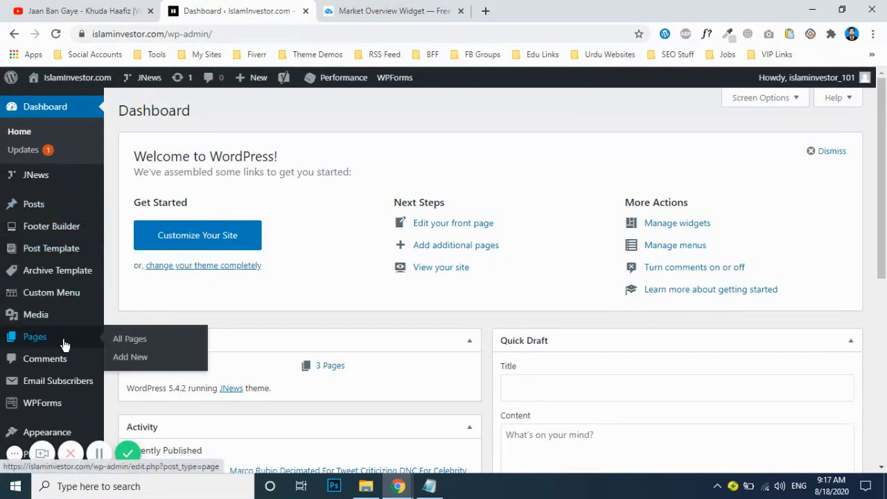
left_click(38, 340)
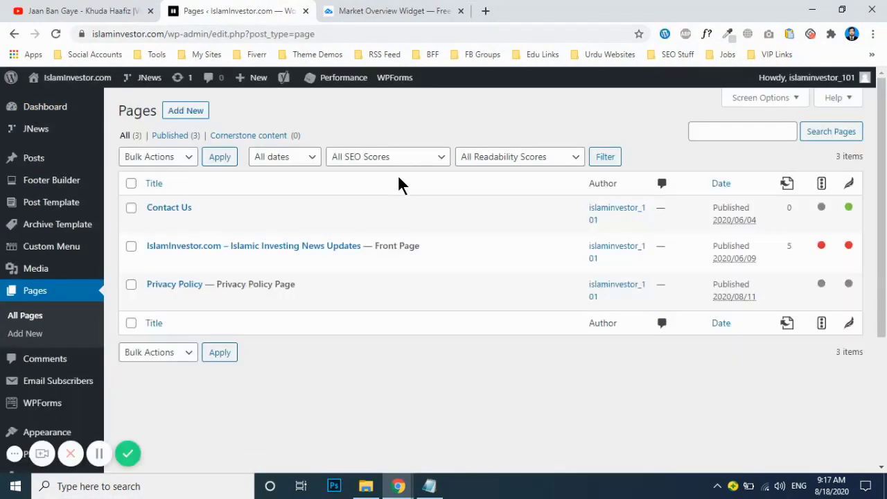
mouse_move(182, 262)
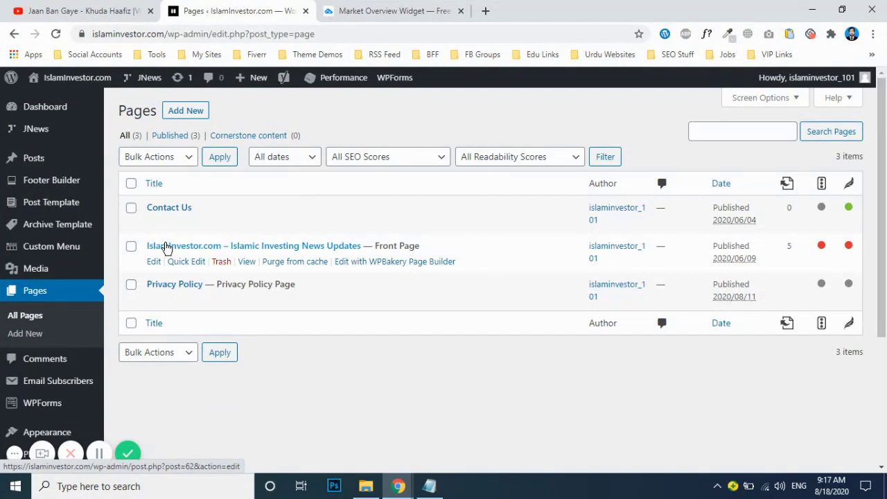
left_click_drag(376, 247, 416, 246)
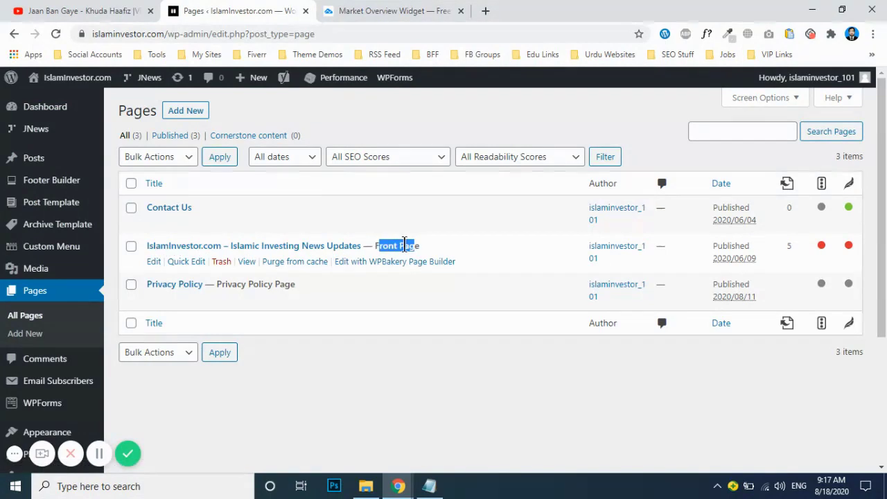
left_click(409, 246)
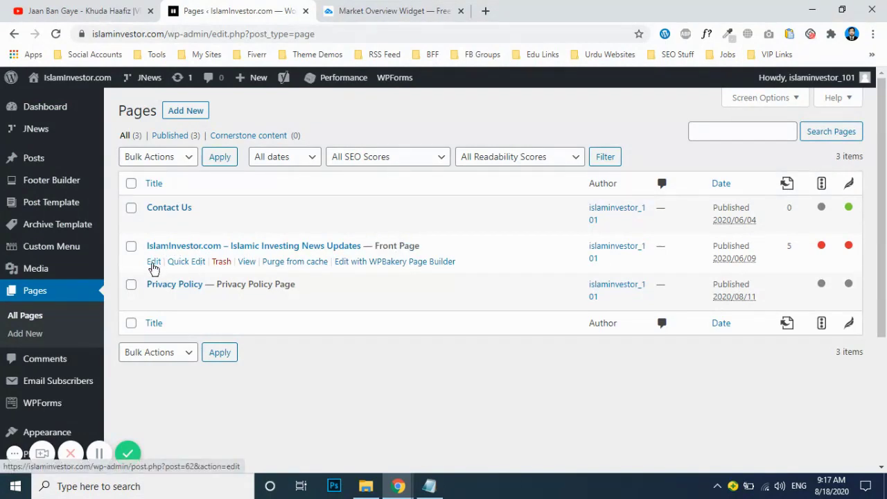
Step: Edit the front page in WPBakery and scroll to the ticker-tape text block
left_click(153, 262)
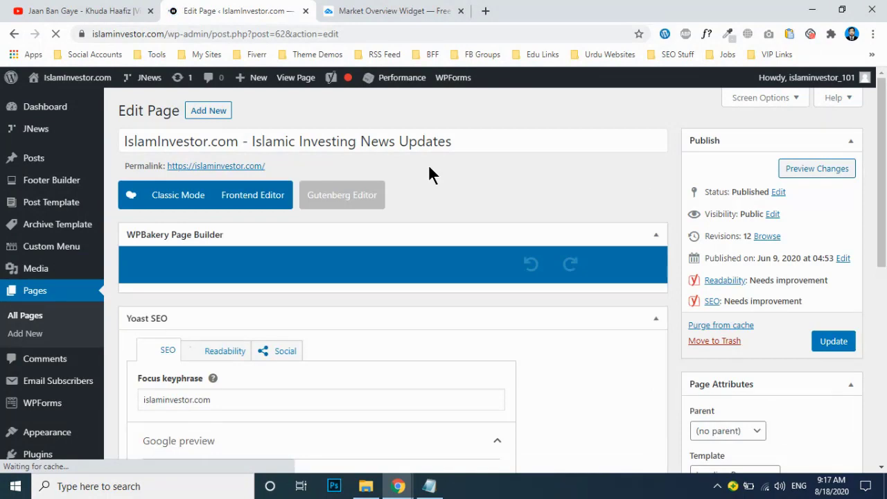
scroll(430, 167, "down", 3)
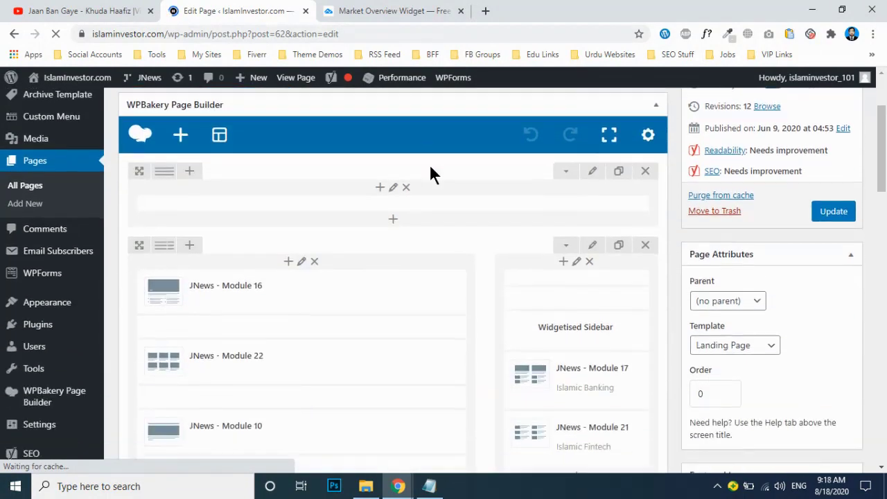
scroll(503, 239, "down", 1)
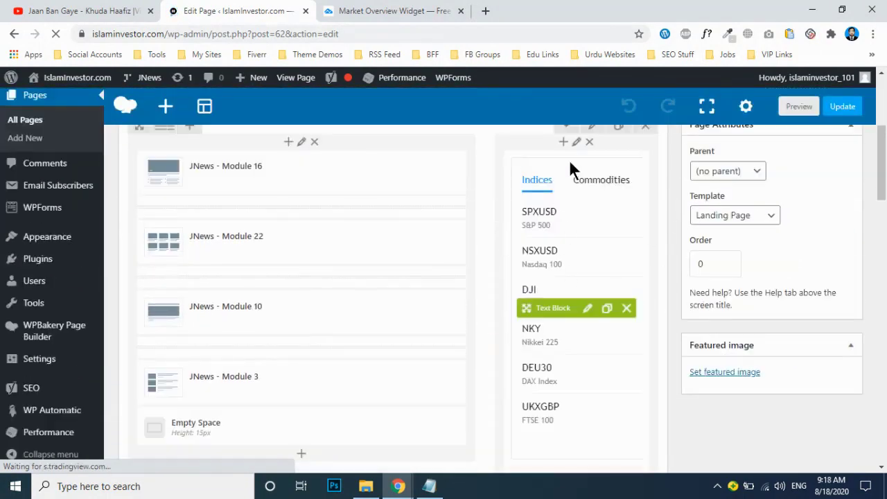
scroll(472, 258, "up", 4)
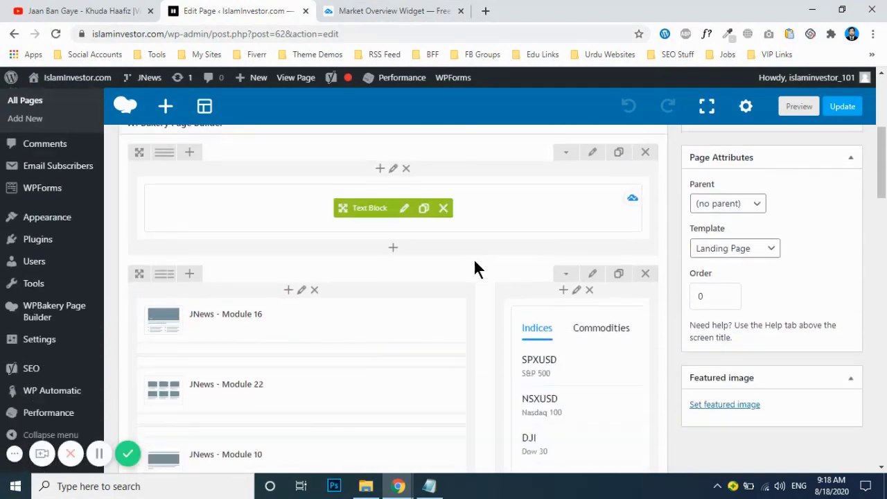
scroll(474, 263, "up", 1)
scroll(473, 267, "down", 2)
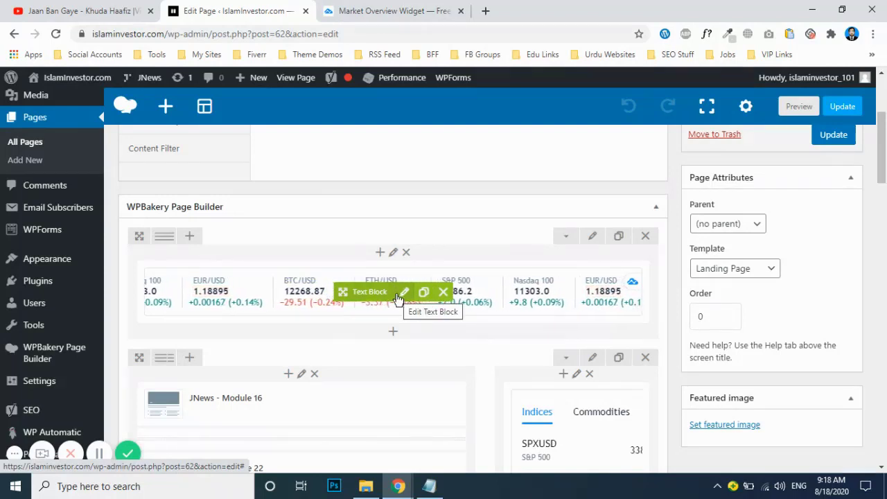
Step: Inspect the ticker block's TradingView code in the Text tab, then save the block
left_click(400, 296)
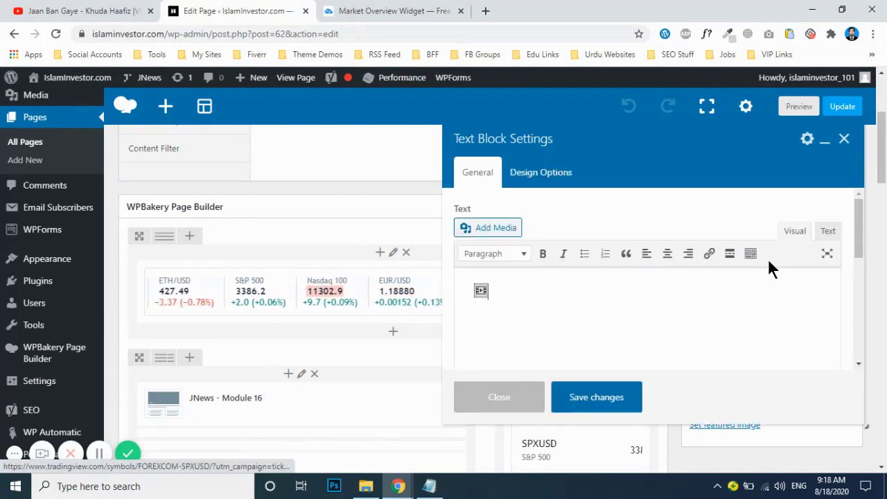
left_click(829, 232)
scroll(687, 253, "up", 5)
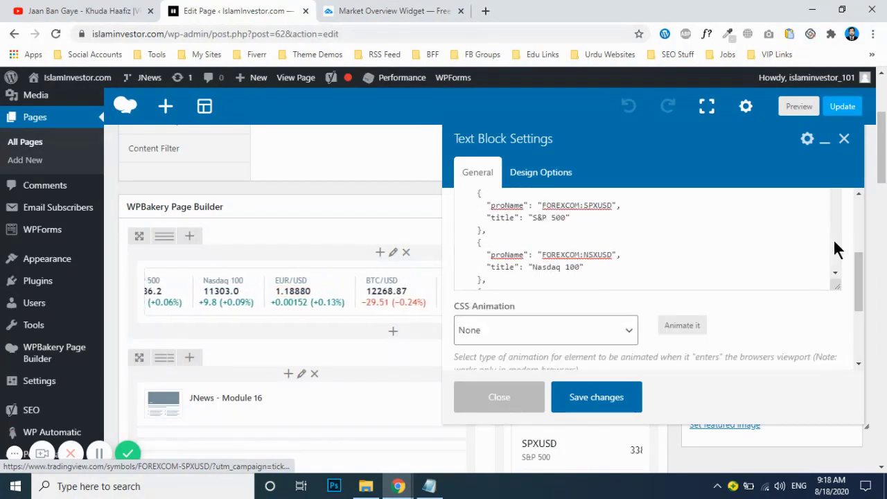
scroll(842, 243, "up", 4)
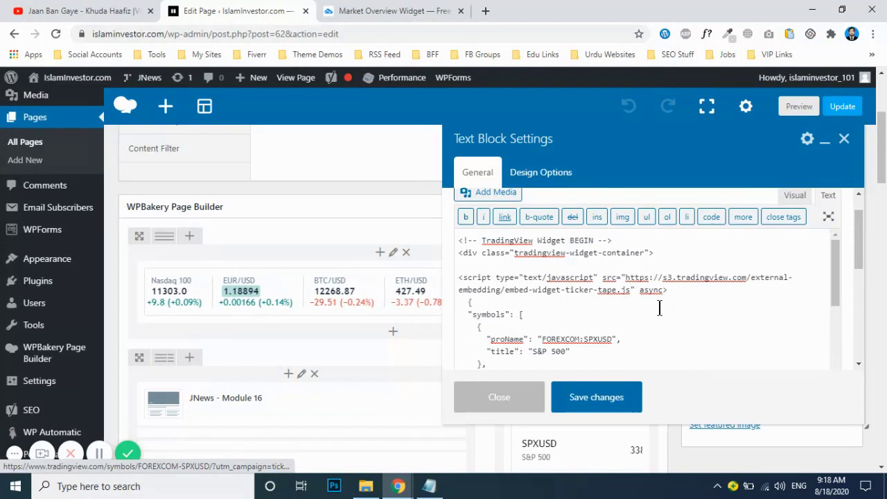
scroll(652, 305, "up", 1)
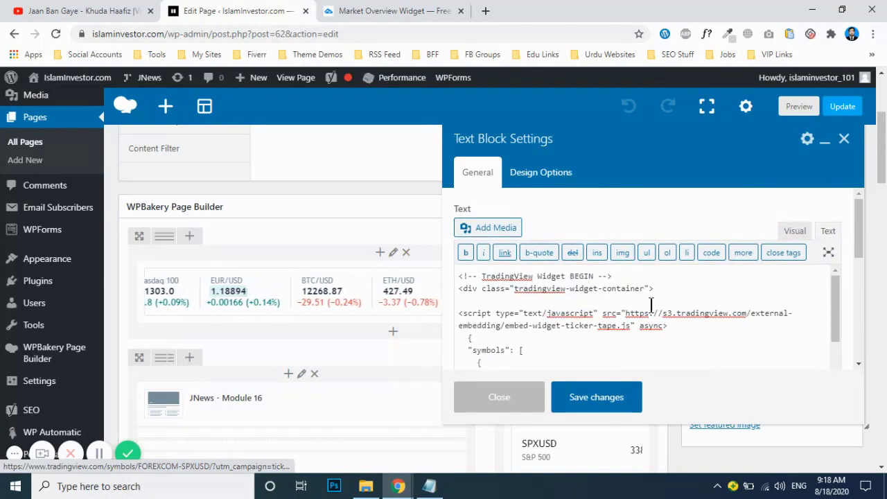
left_click(794, 231)
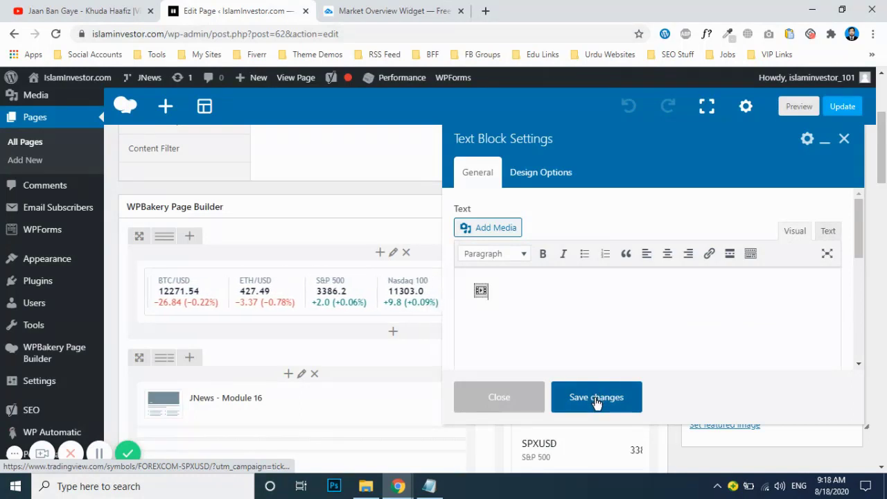
left_click(570, 389)
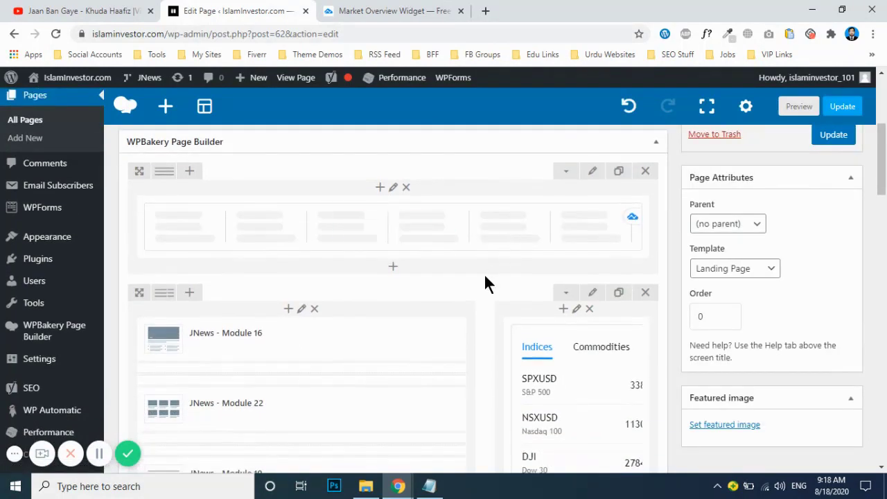
Step: Edit the market overview Text Block and view its TradingView code in the Text tab
scroll(484, 274, "down", 2)
scroll(483, 274, "down", 1)
scroll(512, 239, "down", 1)
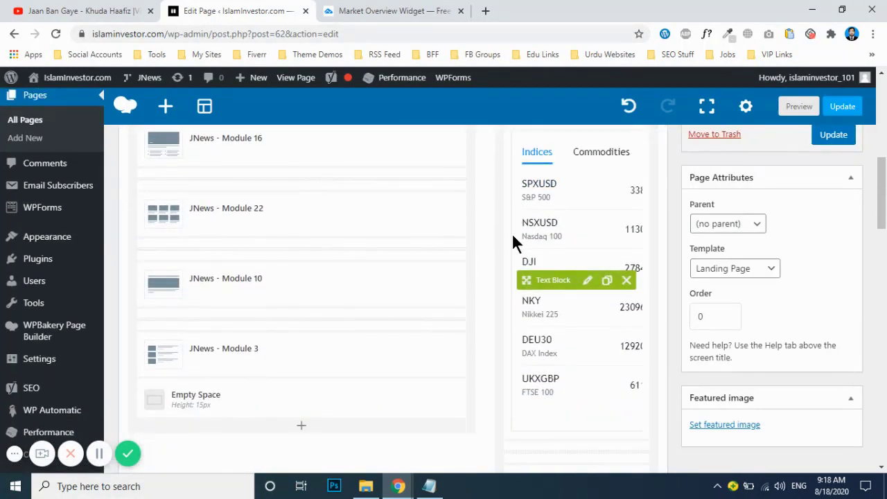
scroll(504, 227, "up", 1)
scroll(505, 226, "down", 1)
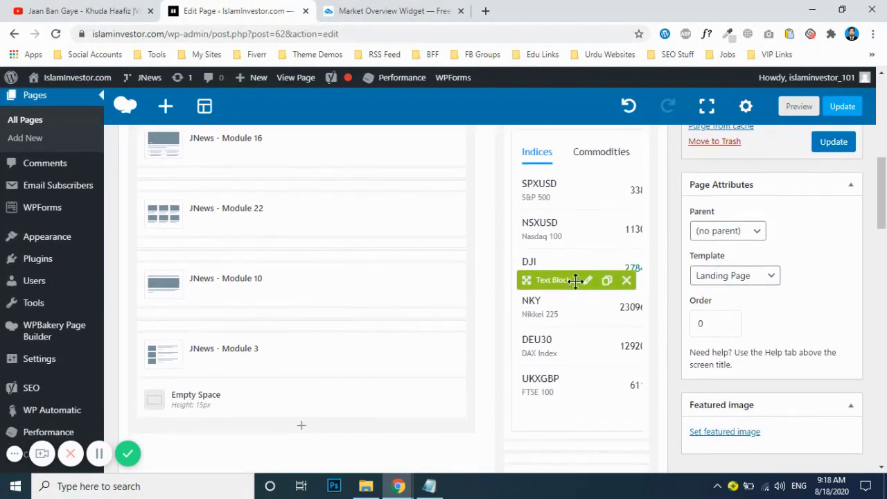
left_click(586, 280)
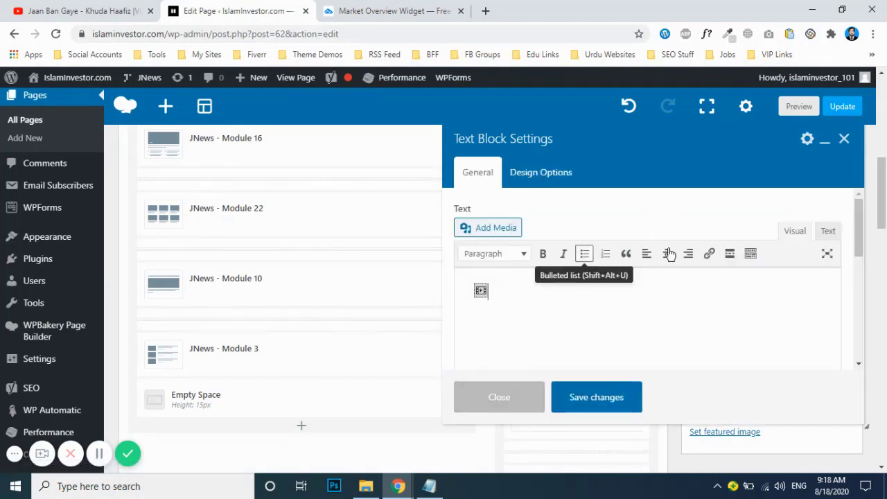
left_click(828, 232)
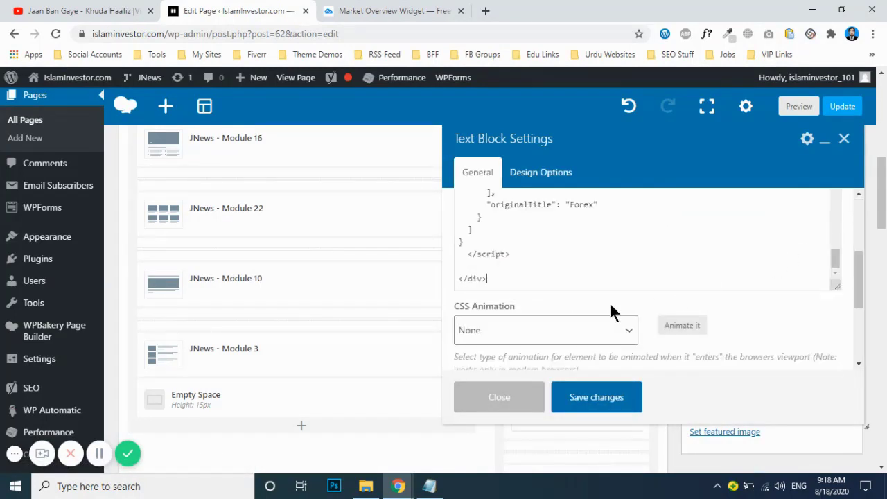
scroll(610, 298, "up", 5)
scroll(636, 321, "up", 10)
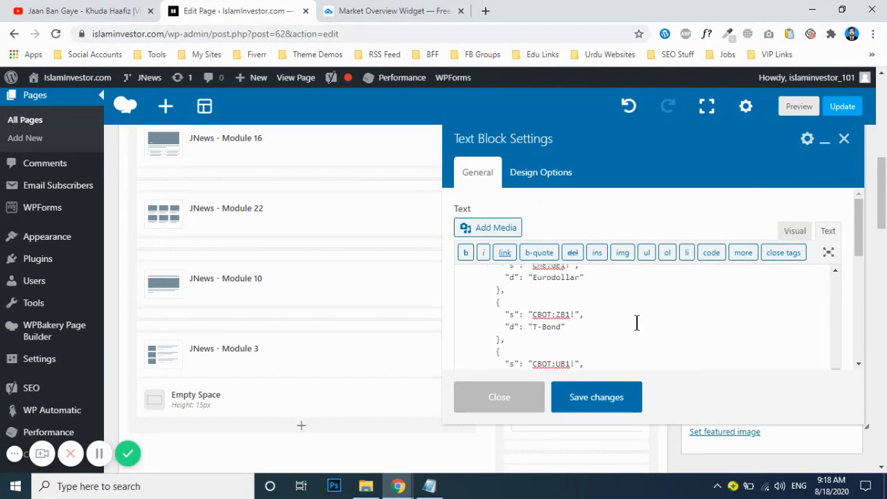
Step: On TradingView's Market Overview widget page, toggle the hide-chart option off and back on
left_click(385, 11)
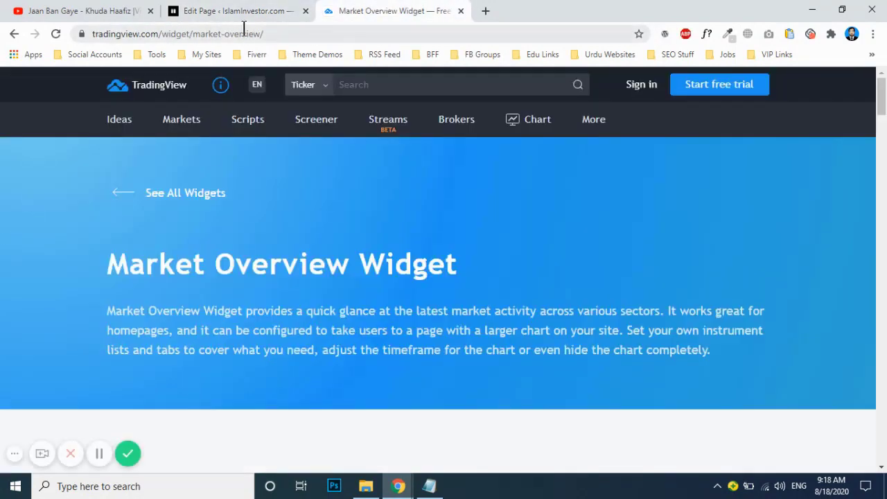
scroll(104, 229, "down", 7)
scroll(69, 231, "up", 2)
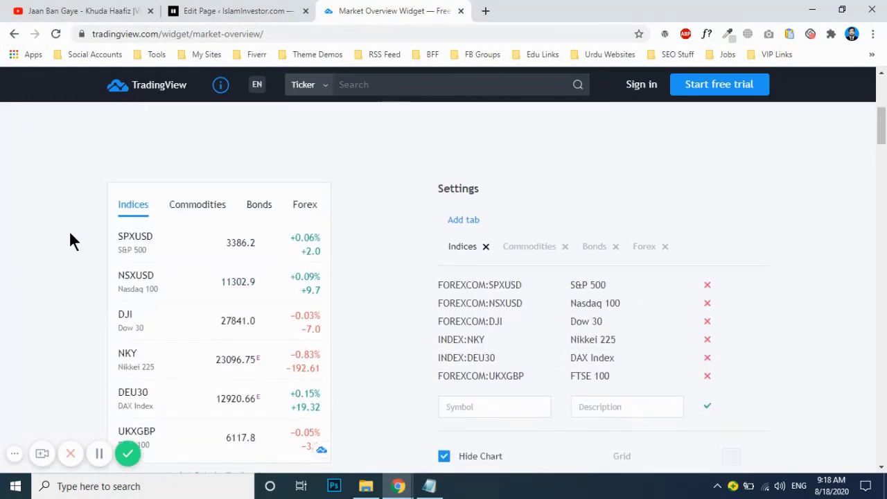
scroll(68, 230, "down", 2)
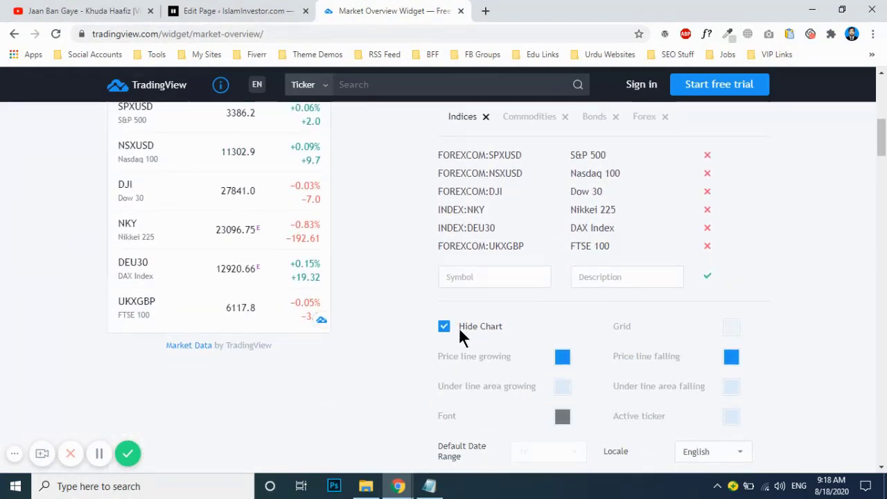
left_click(496, 326)
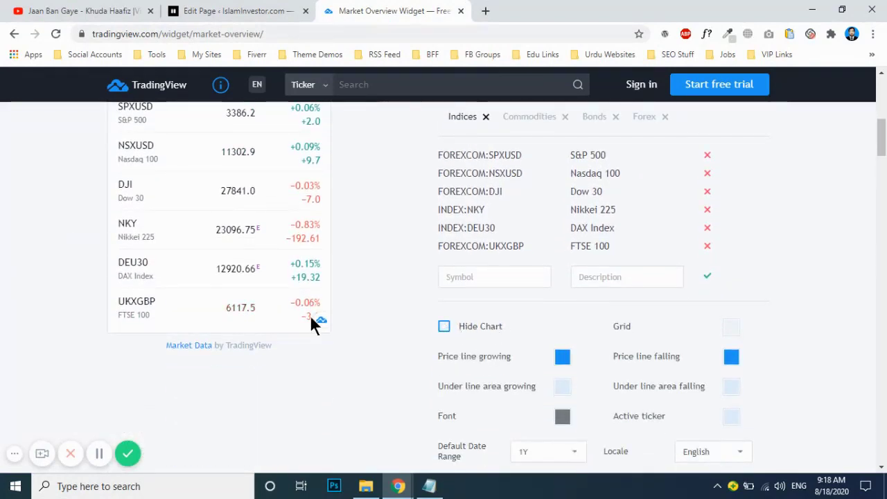
left_click(444, 326)
scroll(396, 305, "up", 2)
scroll(397, 305, "down", 1)
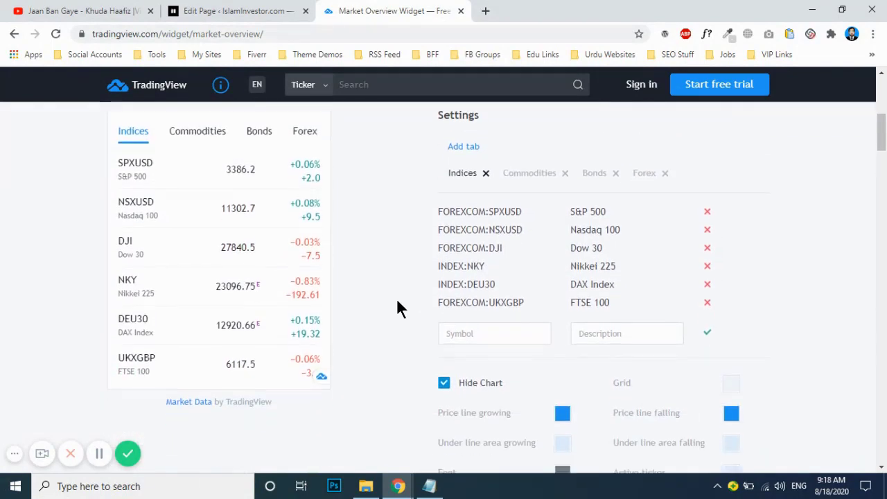
scroll(399, 306, "down", 2)
Step: Search 'HALA' and pick HLLF as a new Indices symbol
left_click(495, 211)
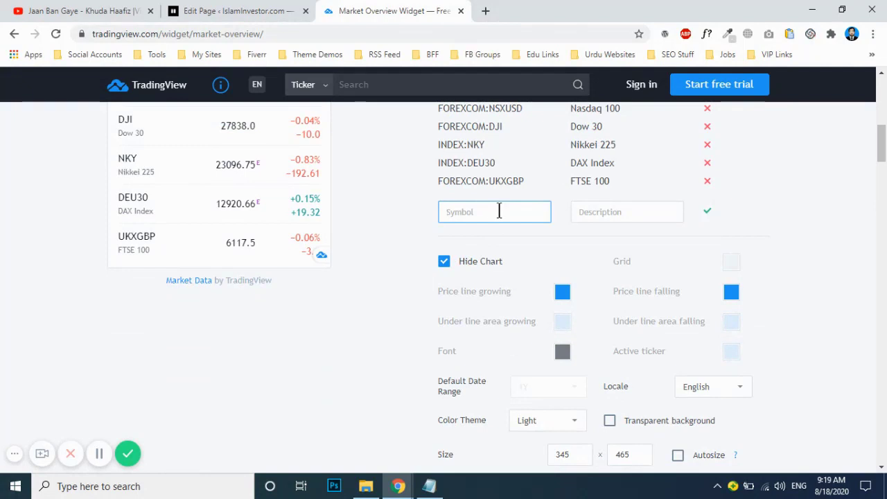
scroll(305, 215, "up", 2)
scroll(407, 262, "down", 1)
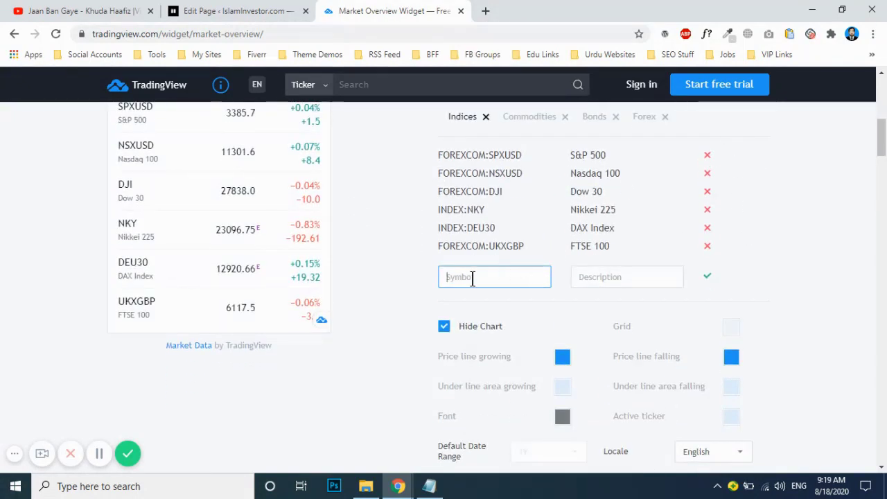
type("HALA")
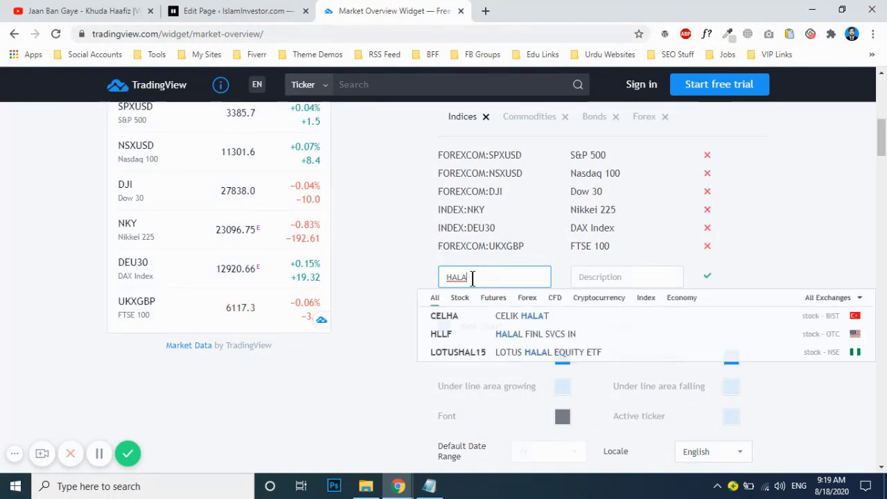
left_click(481, 334)
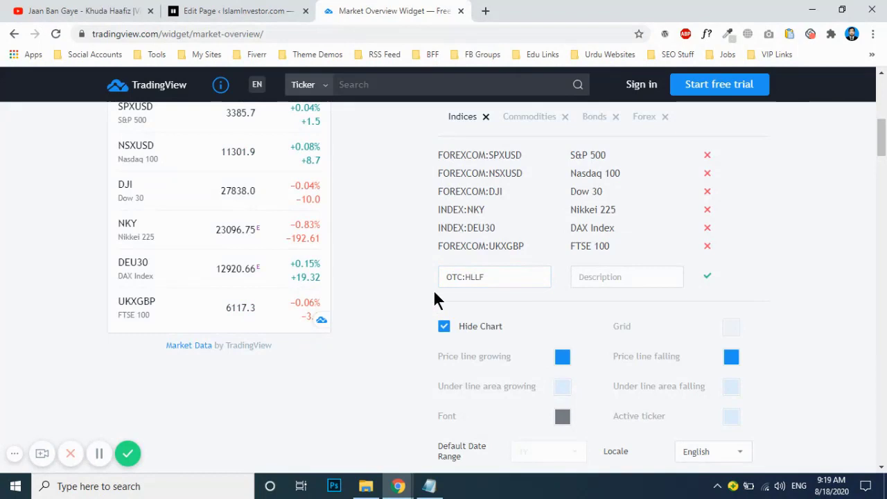
left_click(637, 276)
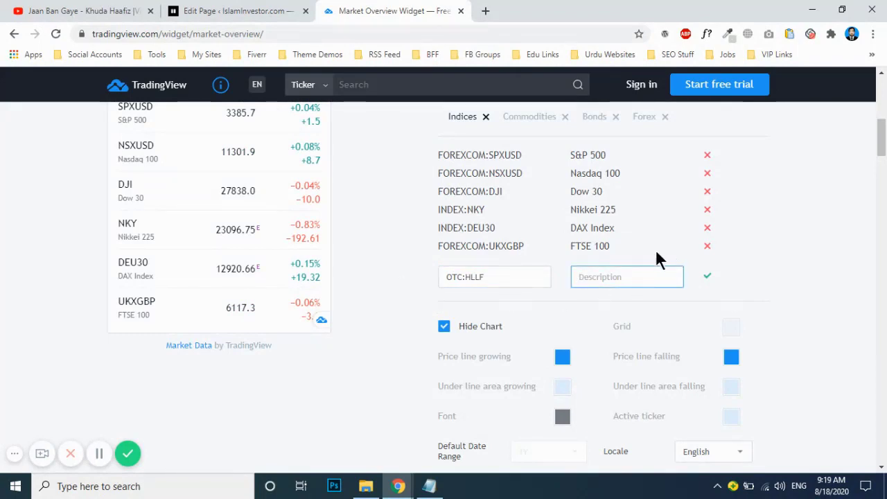
scroll(649, 191, "down", 5)
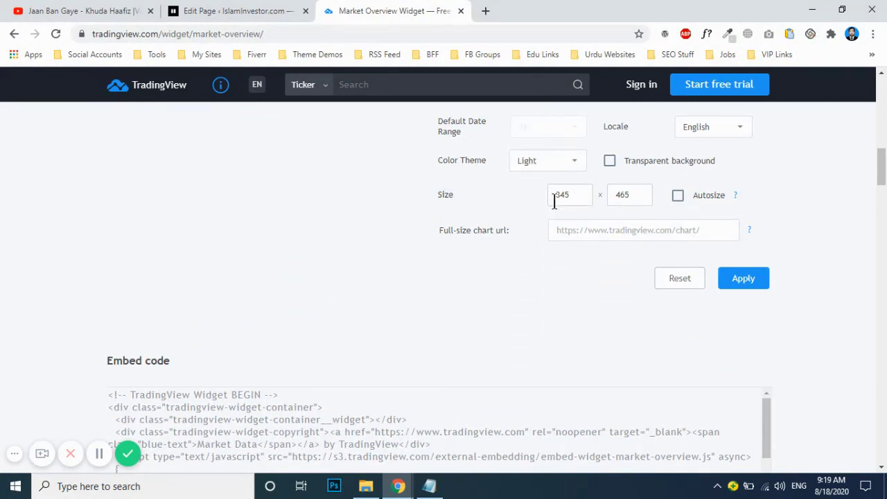
Step: Add 5 to the widget's width value and review the height setting
left_click(584, 194)
type("5")
left_click(632, 194)
scroll(531, 228, "up", 5)
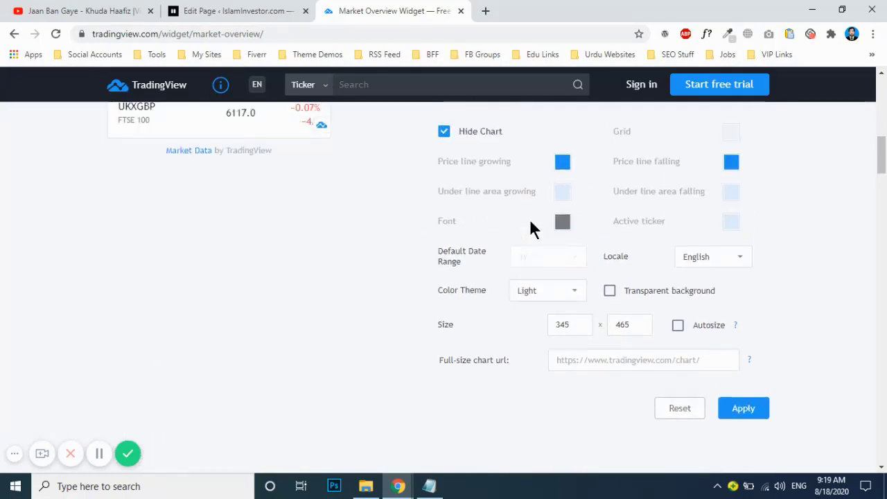
scroll(222, 195, "up", 4)
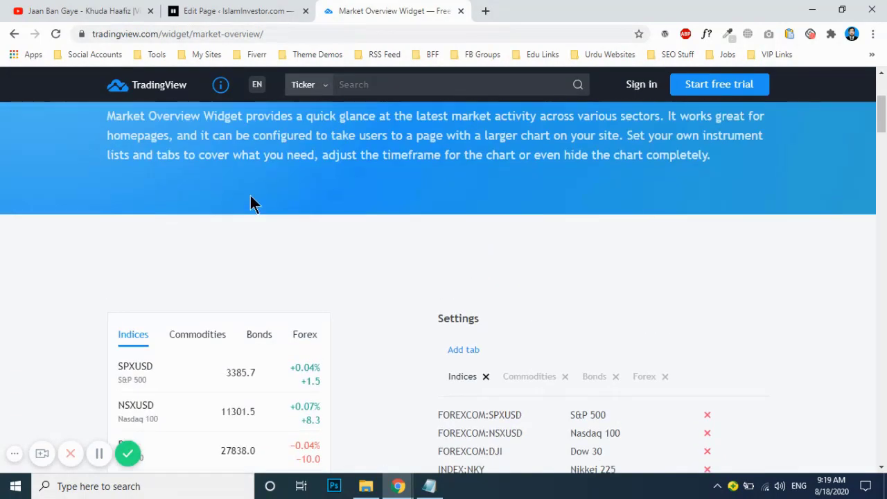
scroll(278, 160, "down", 4)
scroll(126, 184, "down", 1)
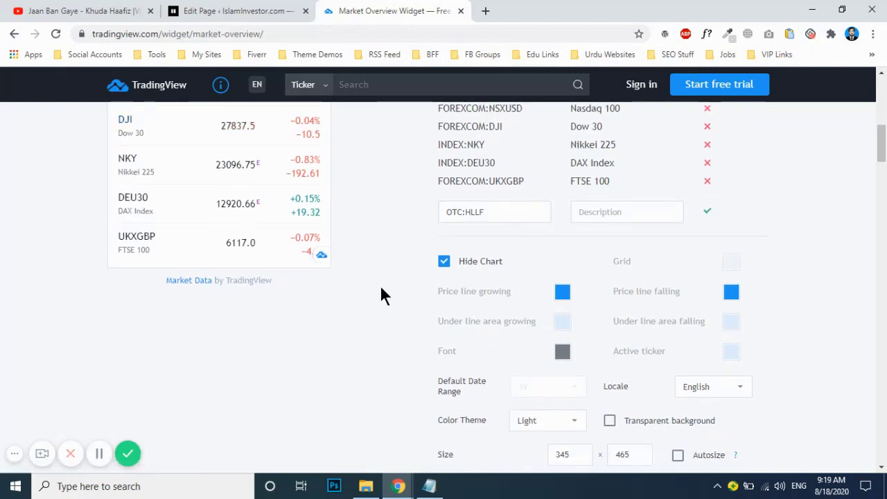
scroll(288, 272, "up", 3)
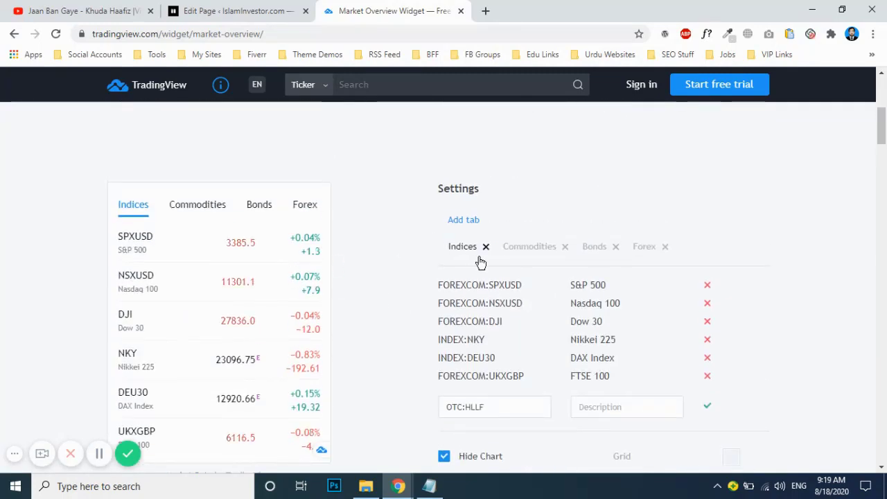
scroll(332, 268, "down", 1)
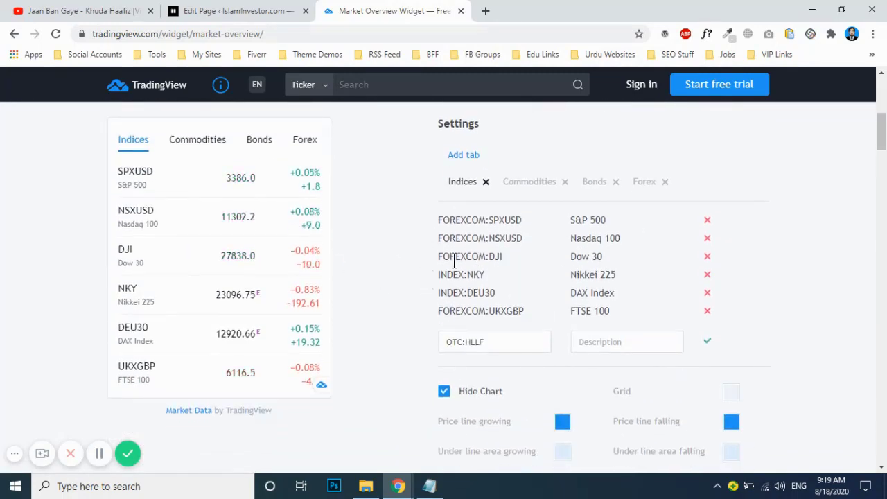
scroll(416, 235, "down", 1)
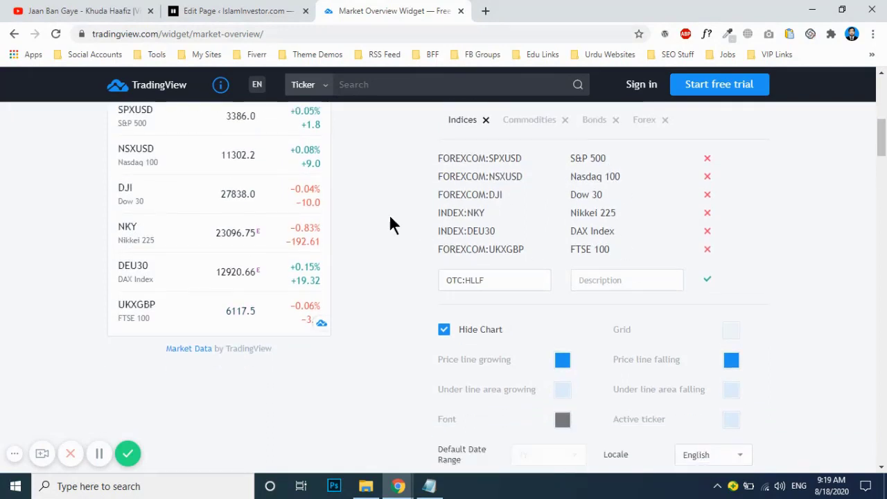
scroll(353, 281, "up", 2)
scroll(388, 250, "down", 1)
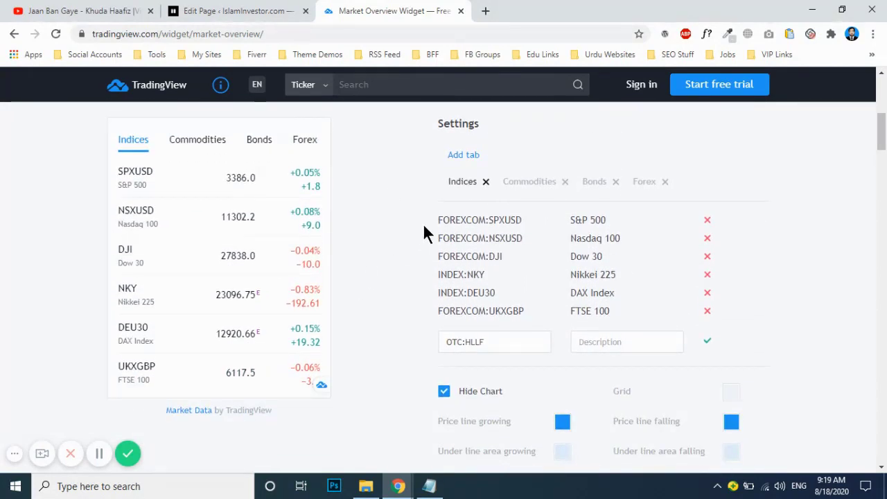
scroll(423, 233, "down", 6)
scroll(423, 234, "down", 2)
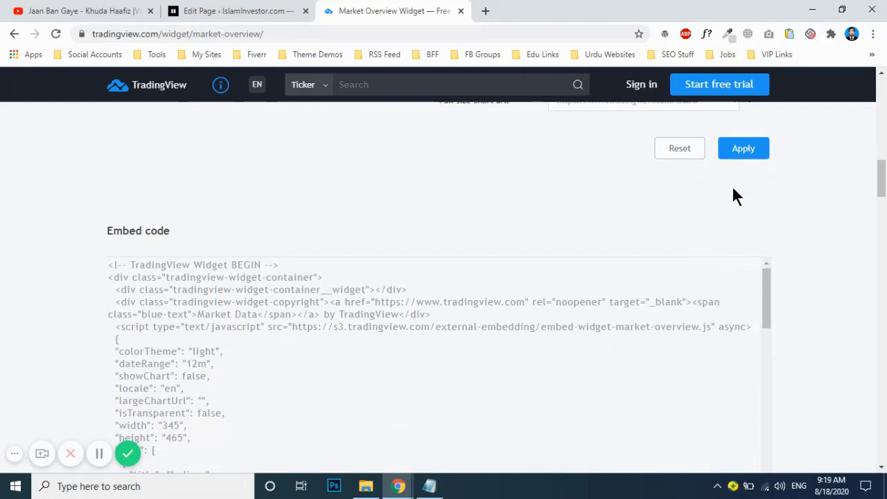
scroll(462, 254, "up", 6)
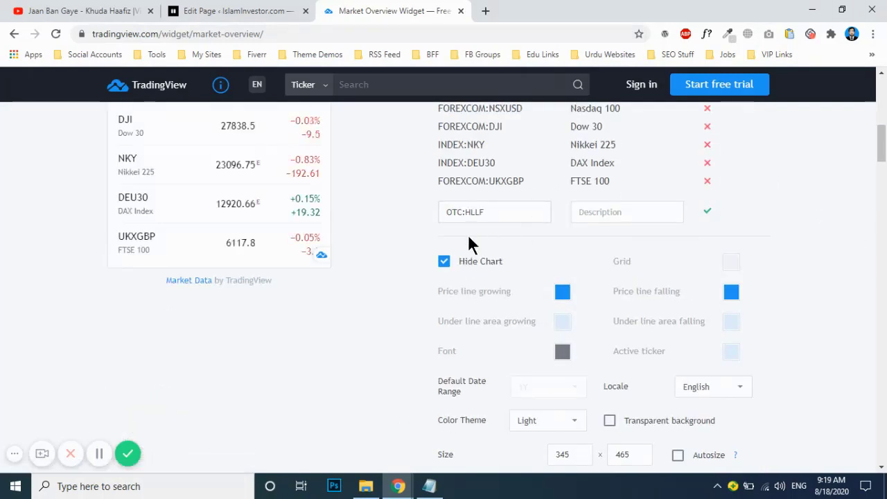
scroll(469, 242, "up", 1)
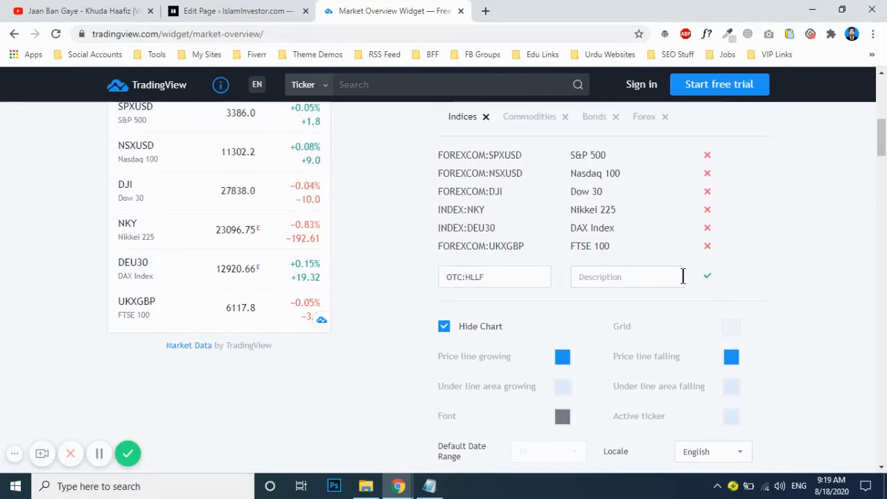
Step: Add OTC:HLLF to the Indices list and scroll to the generated embed code
left_click(708, 277)
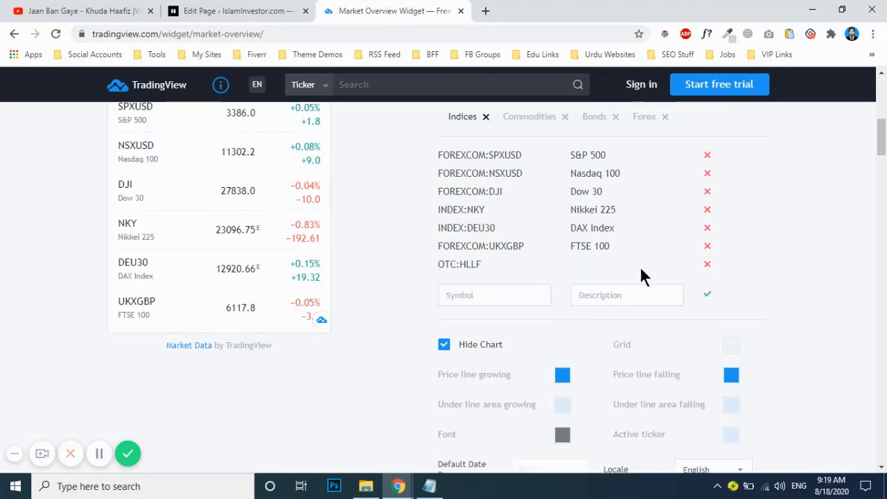
scroll(811, 278, "down", 5)
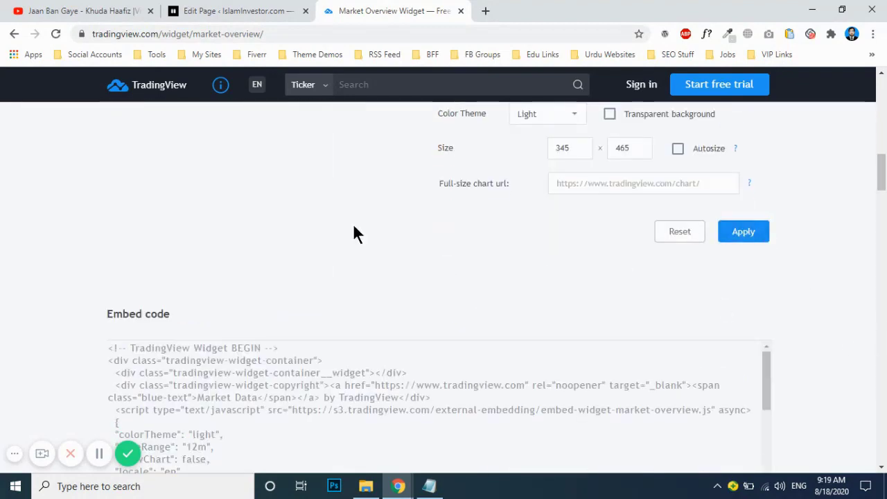
scroll(151, 214, "up", 1)
scroll(150, 214, "down", 5)
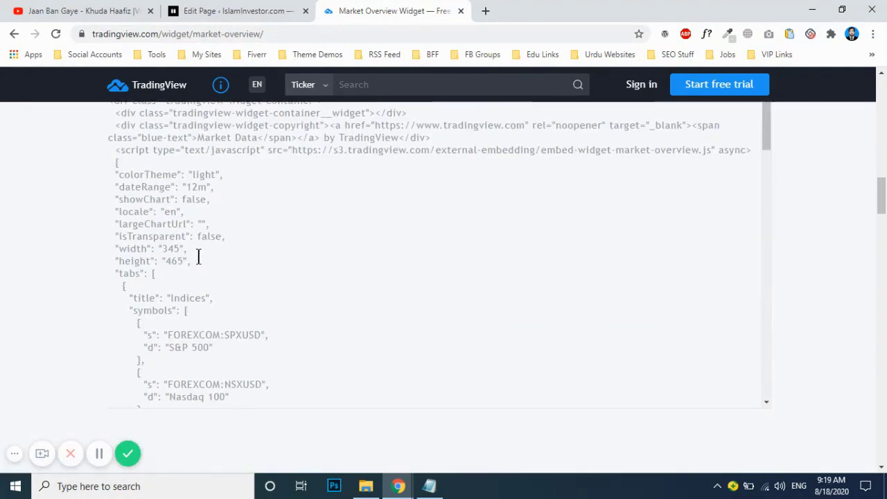
Step: Copy TradingView's embed code and paste it over the Text Block's old widget code
left_click(296, 258)
right_click(160, 228)
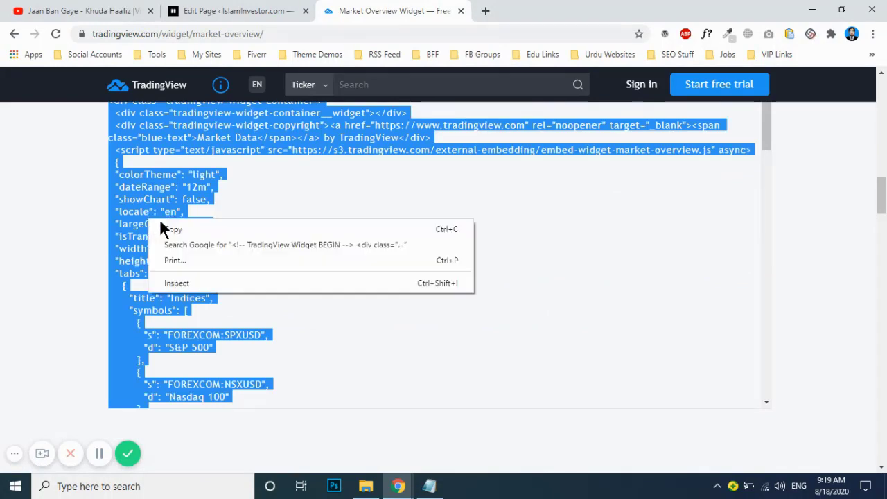
left_click(170, 229)
left_click(281, 10)
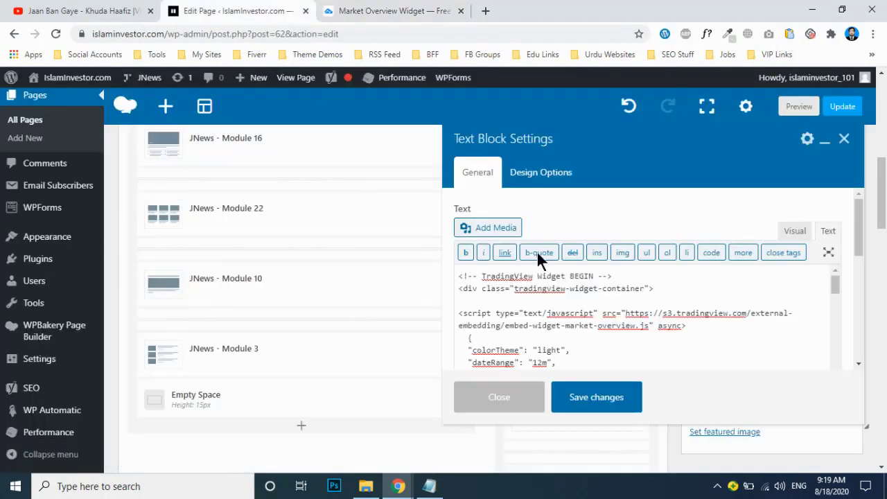
left_click(620, 309)
key("ctrl+a")
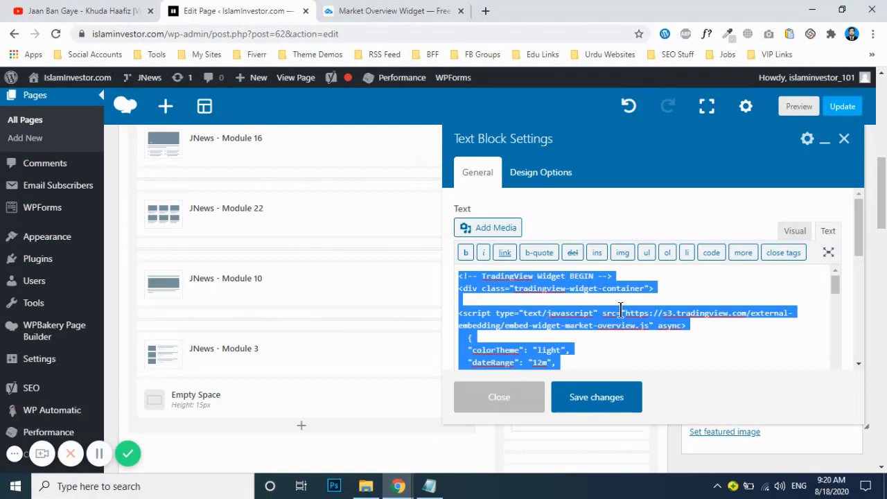
key("BackSpace")
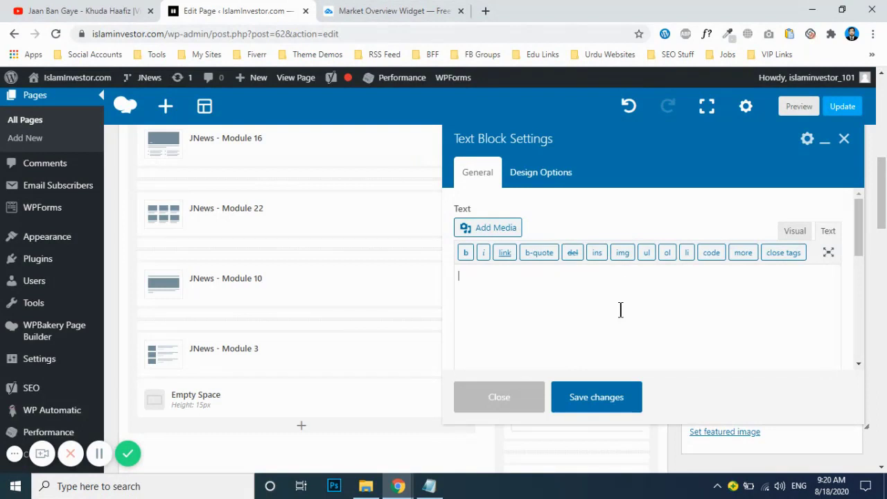
key("ctrl+v")
Step: In Visual view, delete the 'Market Data by TradingView' credit and empty lines, then save
scroll(850, 279, "up", 3)
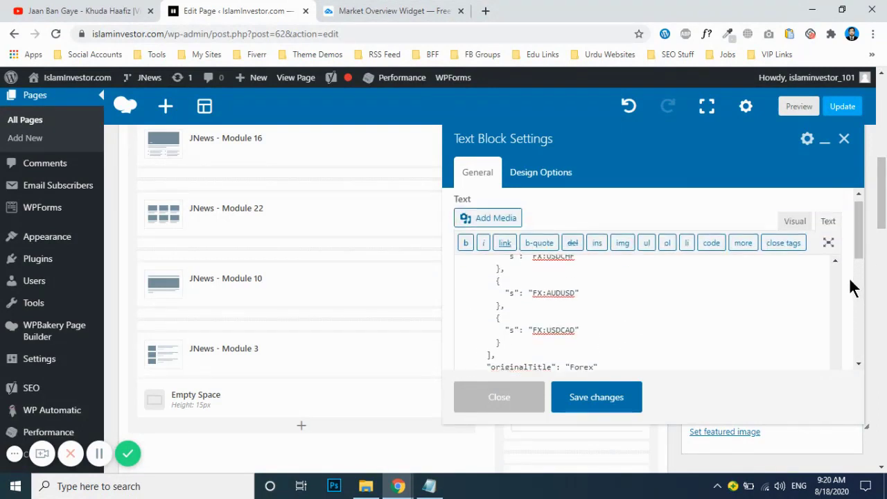
left_click(795, 231)
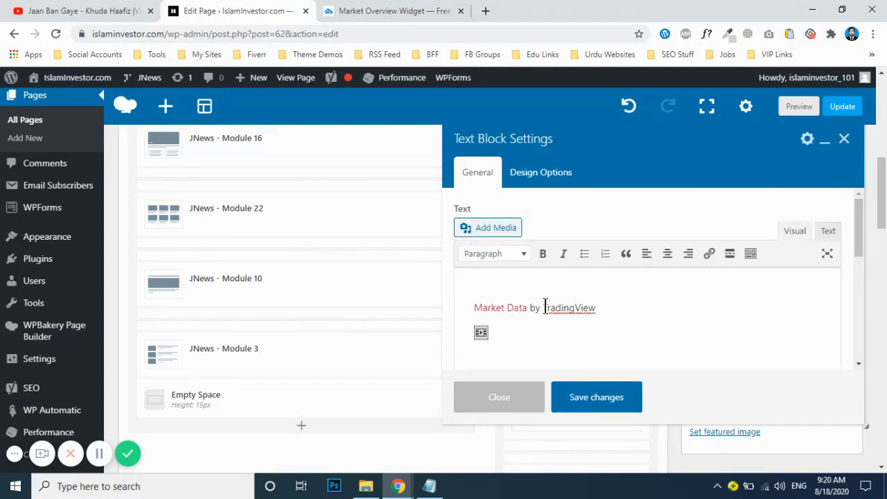
left_click_drag(574, 303, 472, 304)
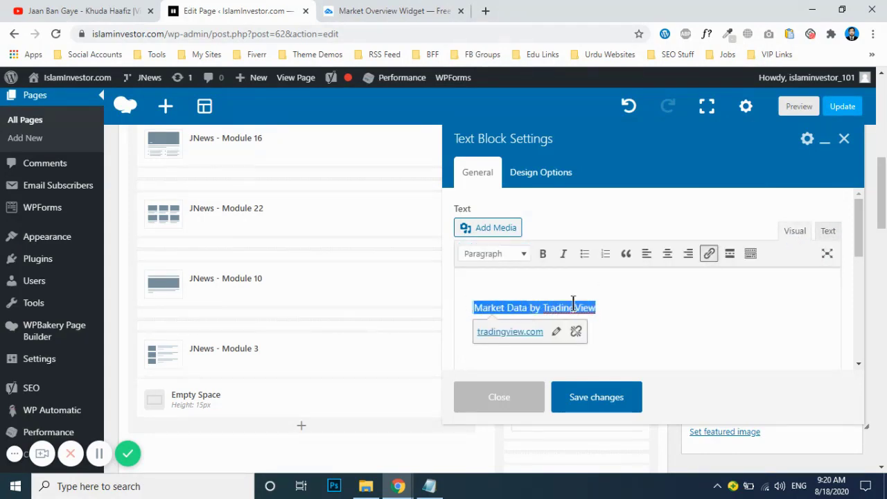
key("BackSpace")
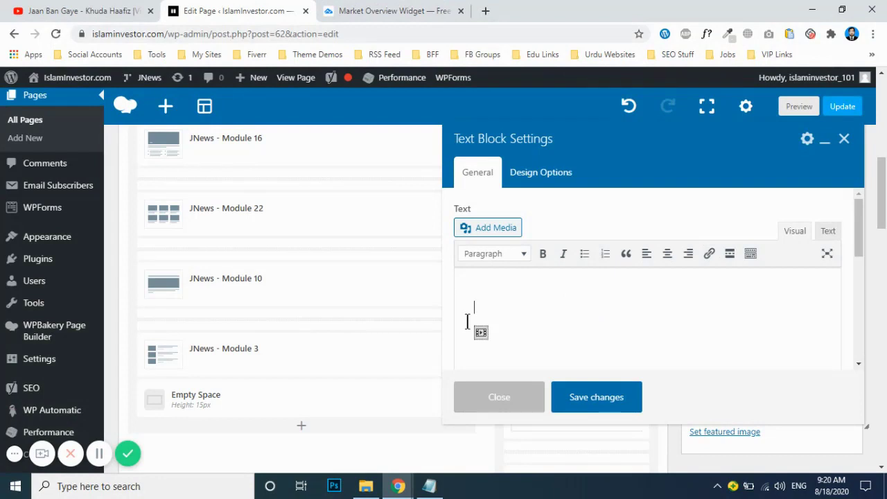
right_click(467, 321)
left_click(634, 303)
key("BackSpace")
key("BackSpace")
right_click(577, 310)
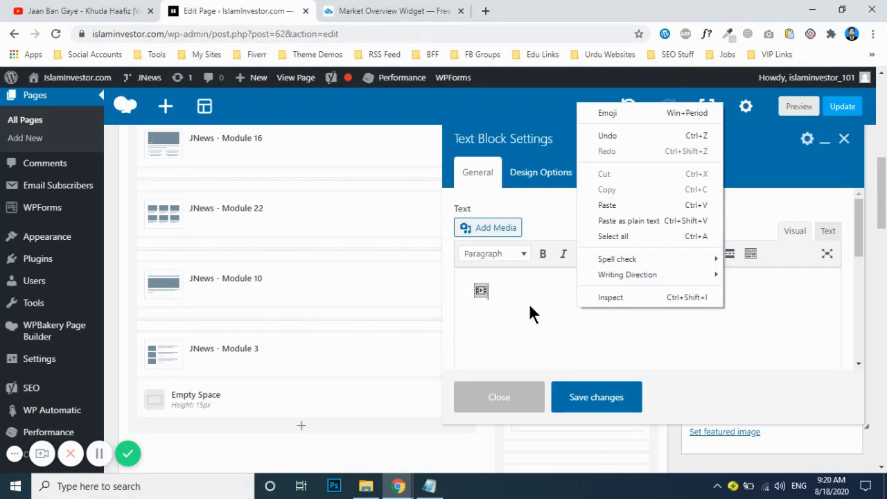
left_click(530, 315)
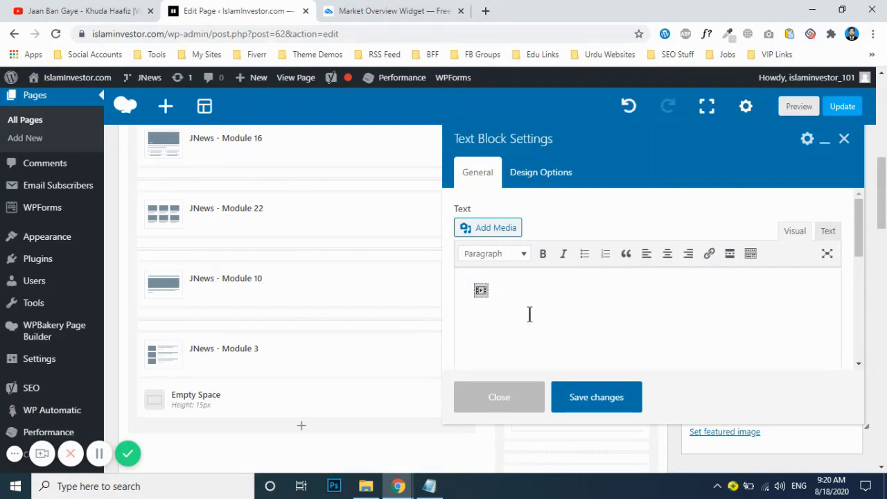
left_click(581, 399)
Step: Update the front page to publish the changes
scroll(487, 260, "up", 1)
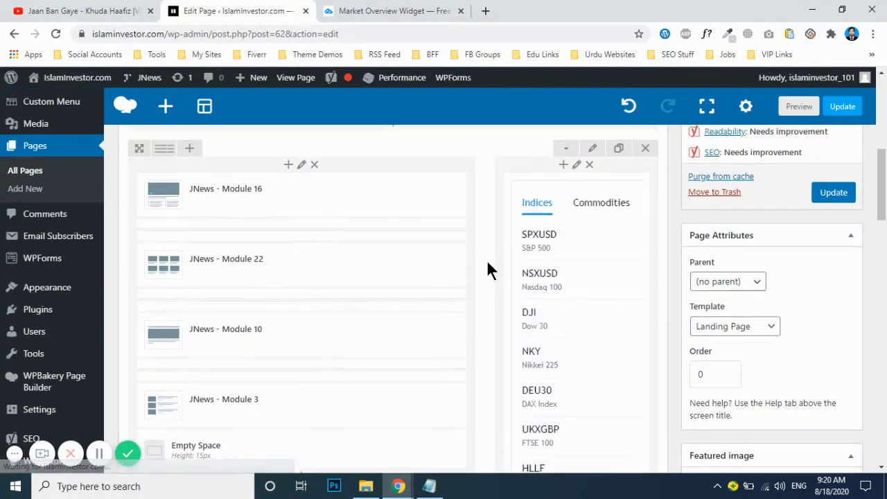
scroll(486, 259, "up", 1)
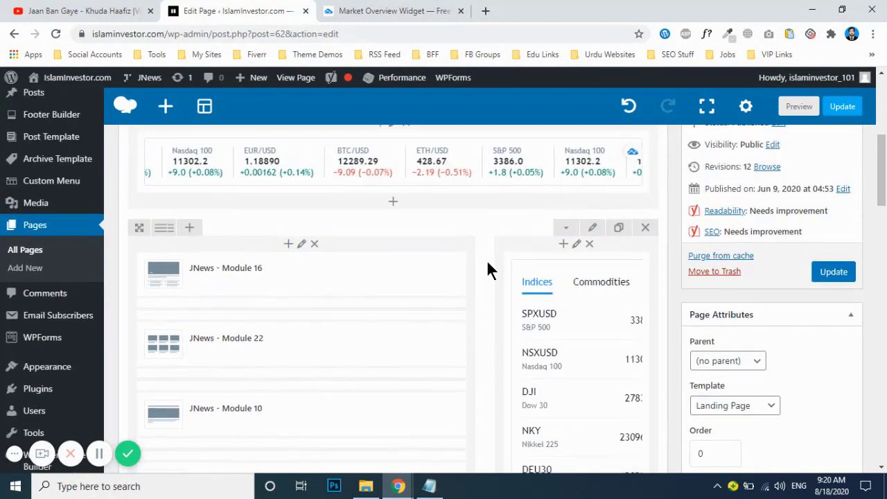
left_click(832, 272)
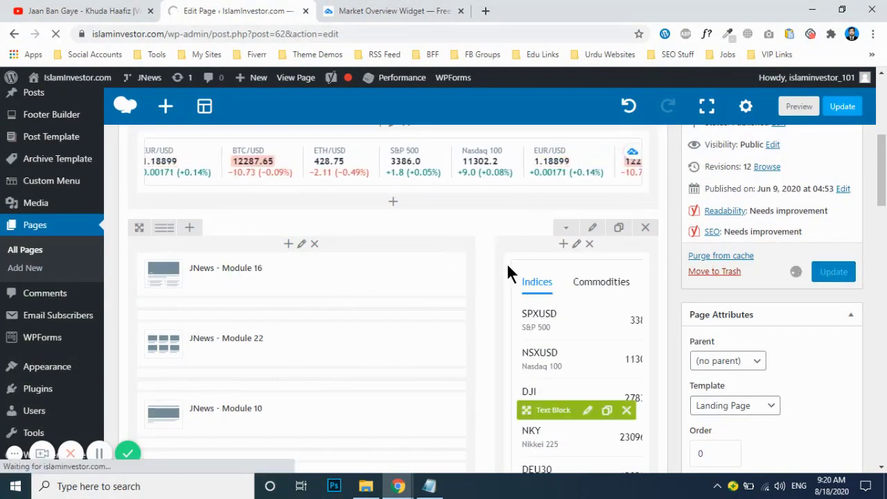
Step: Open the live page from View page in a new tab
scroll(507, 262, "down", 3)
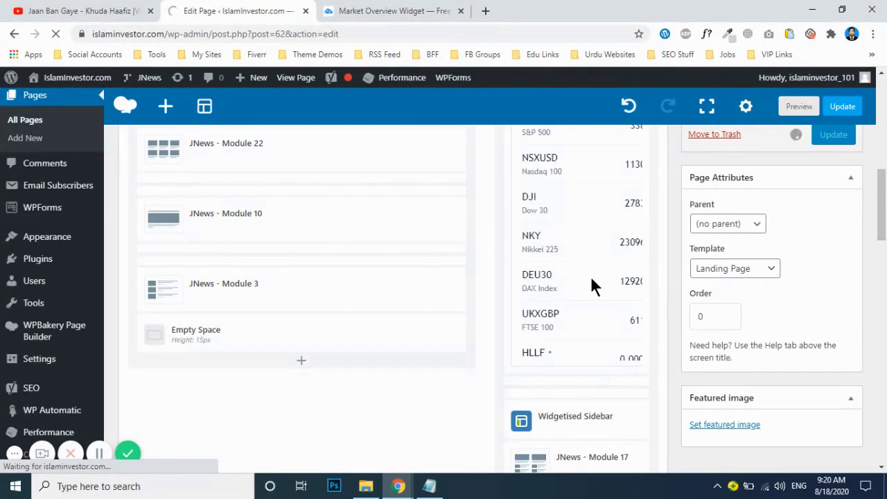
scroll(511, 257, "up", 3)
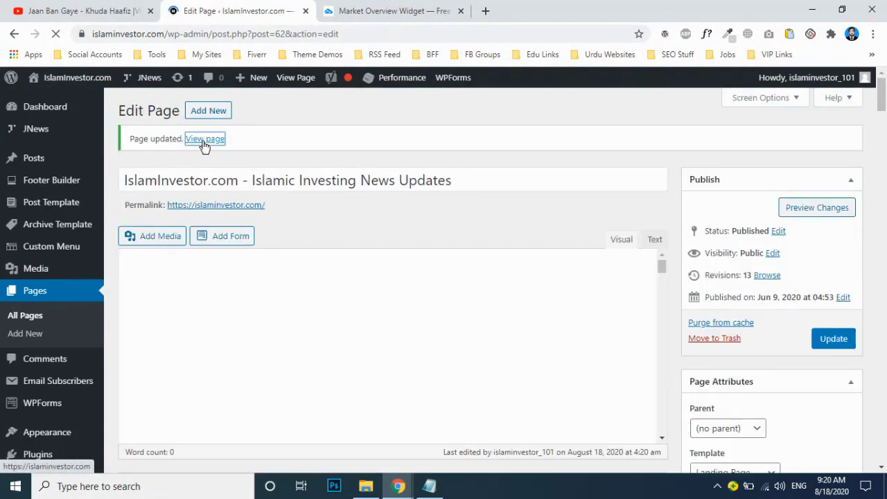
right_click(205, 146)
left_click(209, 151)
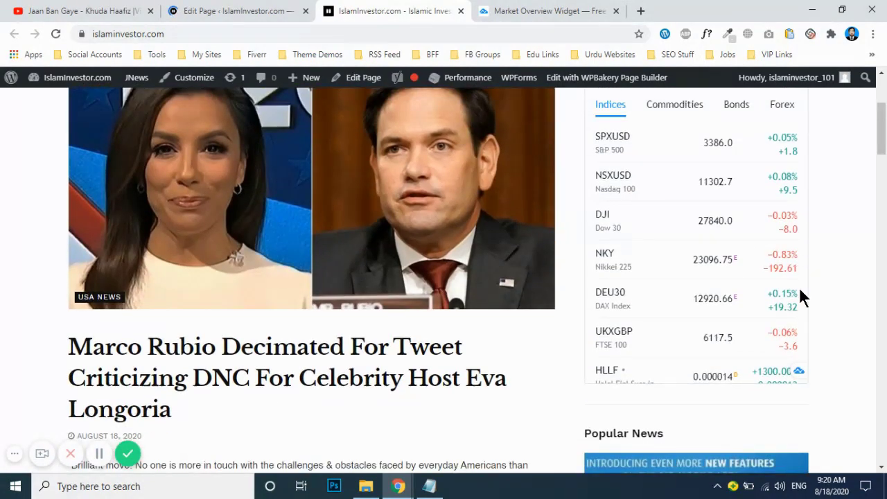
Step: Scroll the live homepage to check the market widget shows HLLF at 0.000014, +1300.00
scroll(800, 287, "down", 1)
scroll(797, 277, "up", 2)
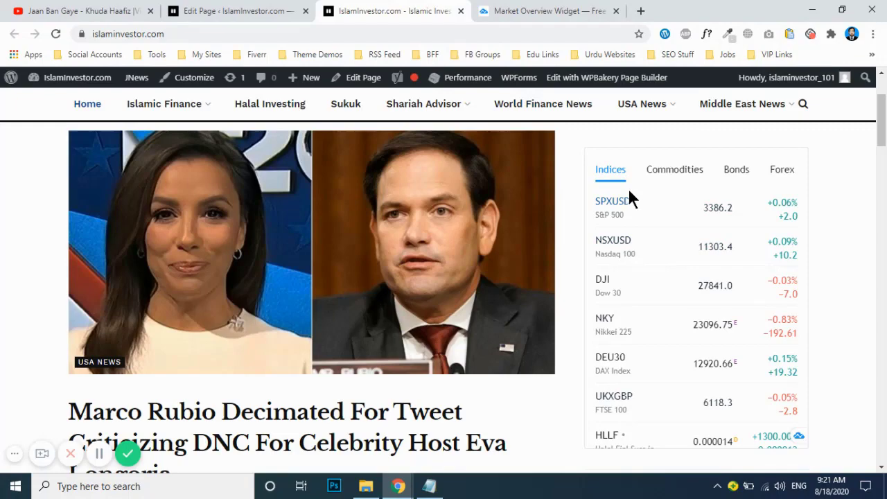
scroll(651, 312, "down", 2)
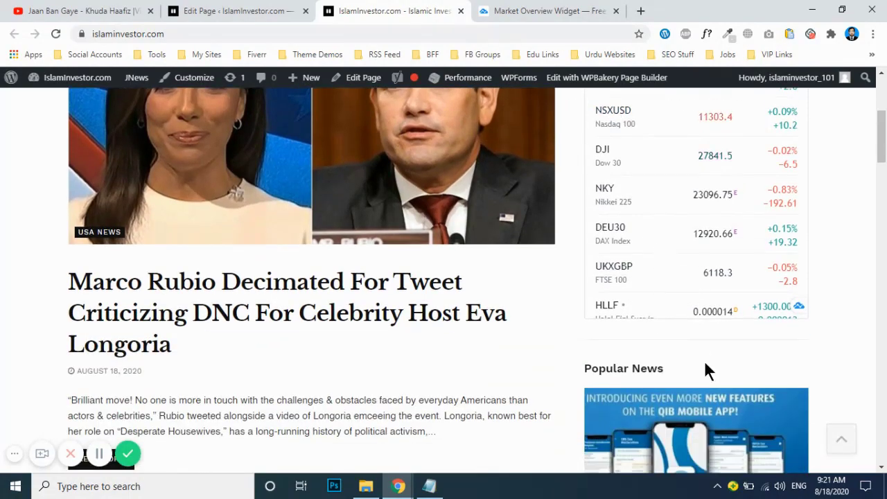
scroll(669, 217, "up", 1)
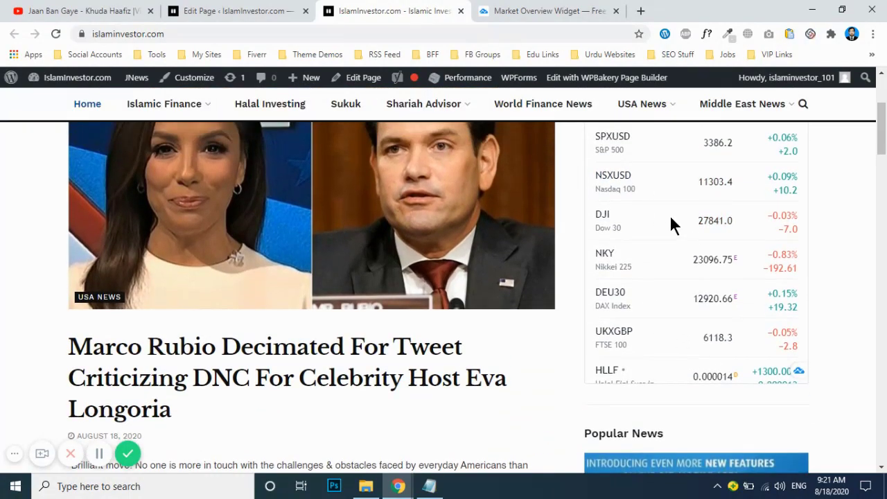
left_click(554, 10)
scroll(787, 215, "up", 6)
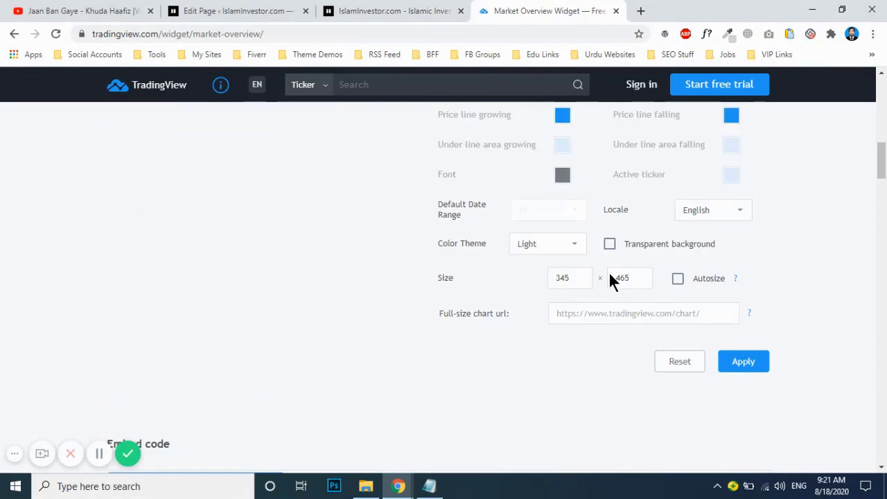
left_click(621, 281)
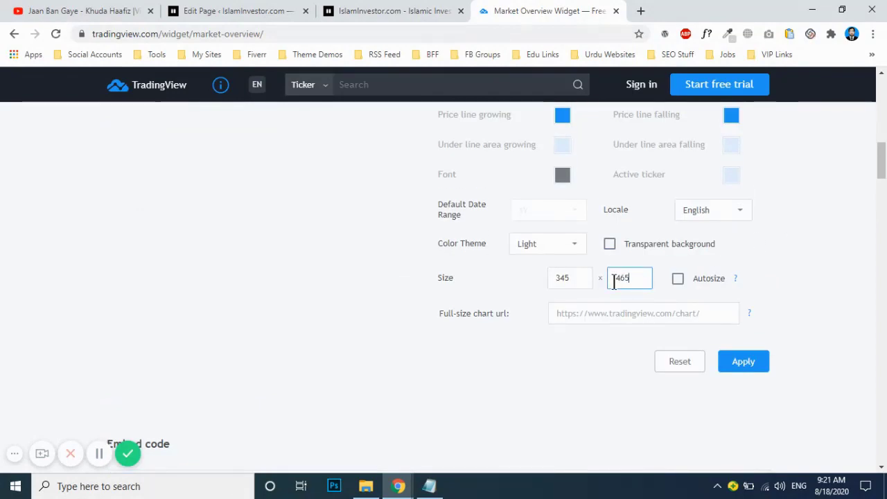
scroll(335, 271, "up", 2)
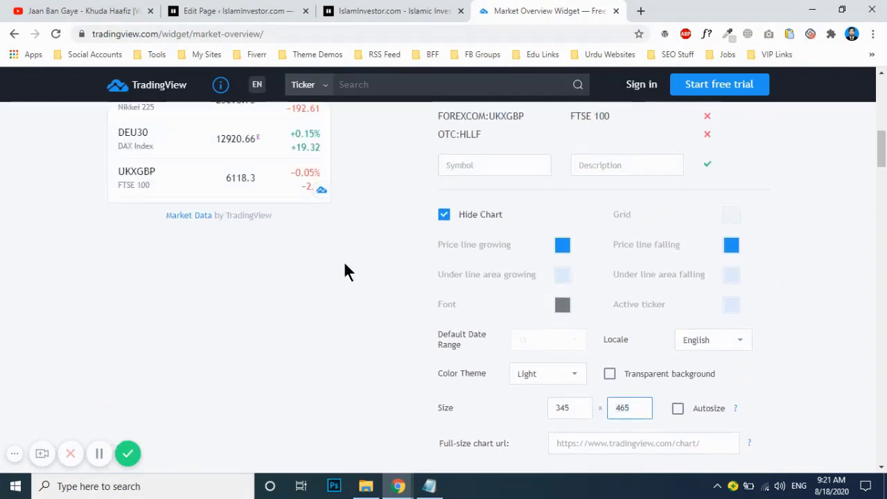
left_click(386, 8)
scroll(655, 235, "up", 3)
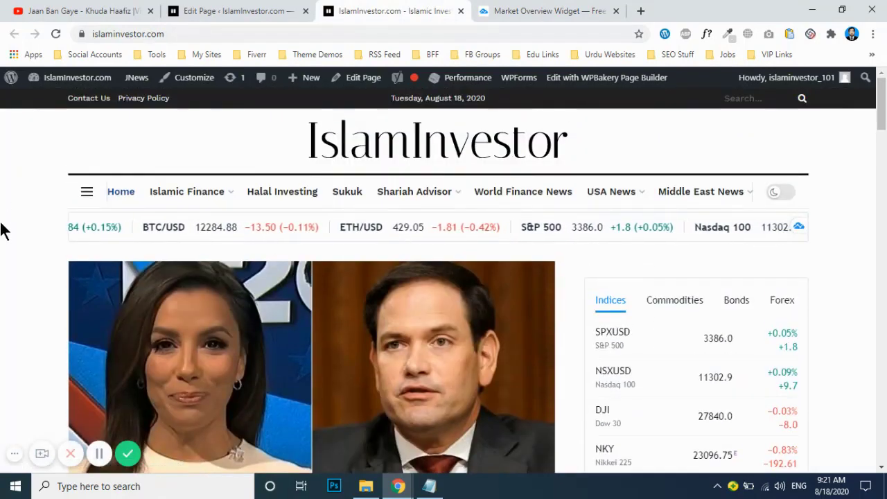
scroll(716, 315, "down", 1)
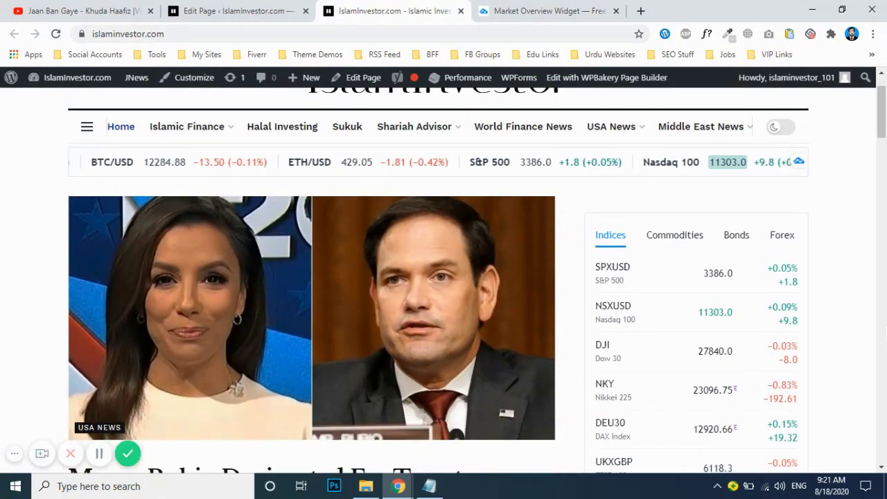
scroll(17, 270, "up", 1)
scroll(17, 271, "down", 1)
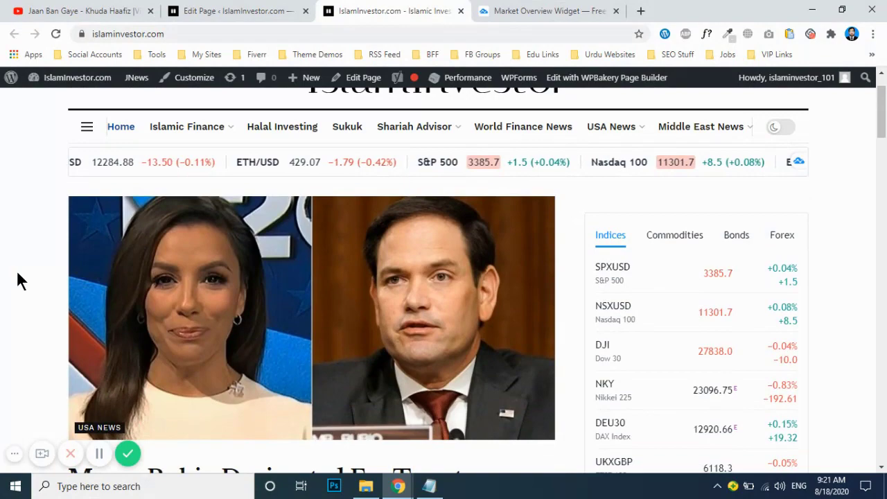
scroll(18, 279, "up", 1)
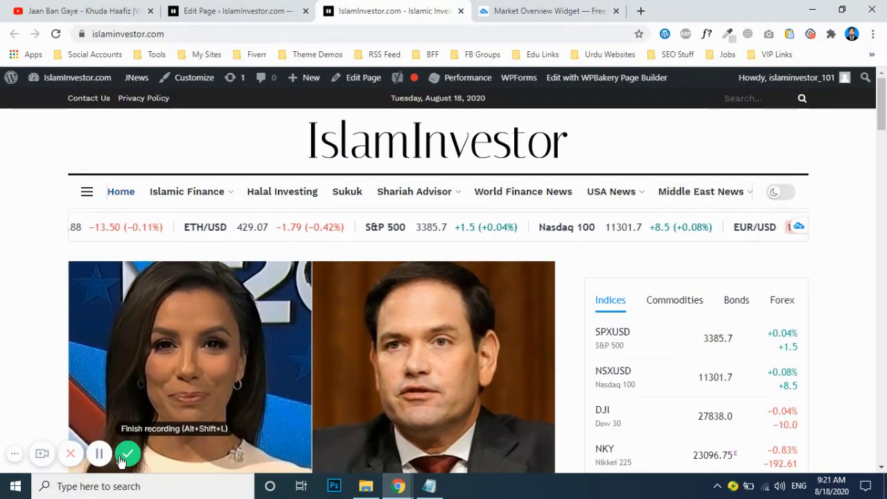